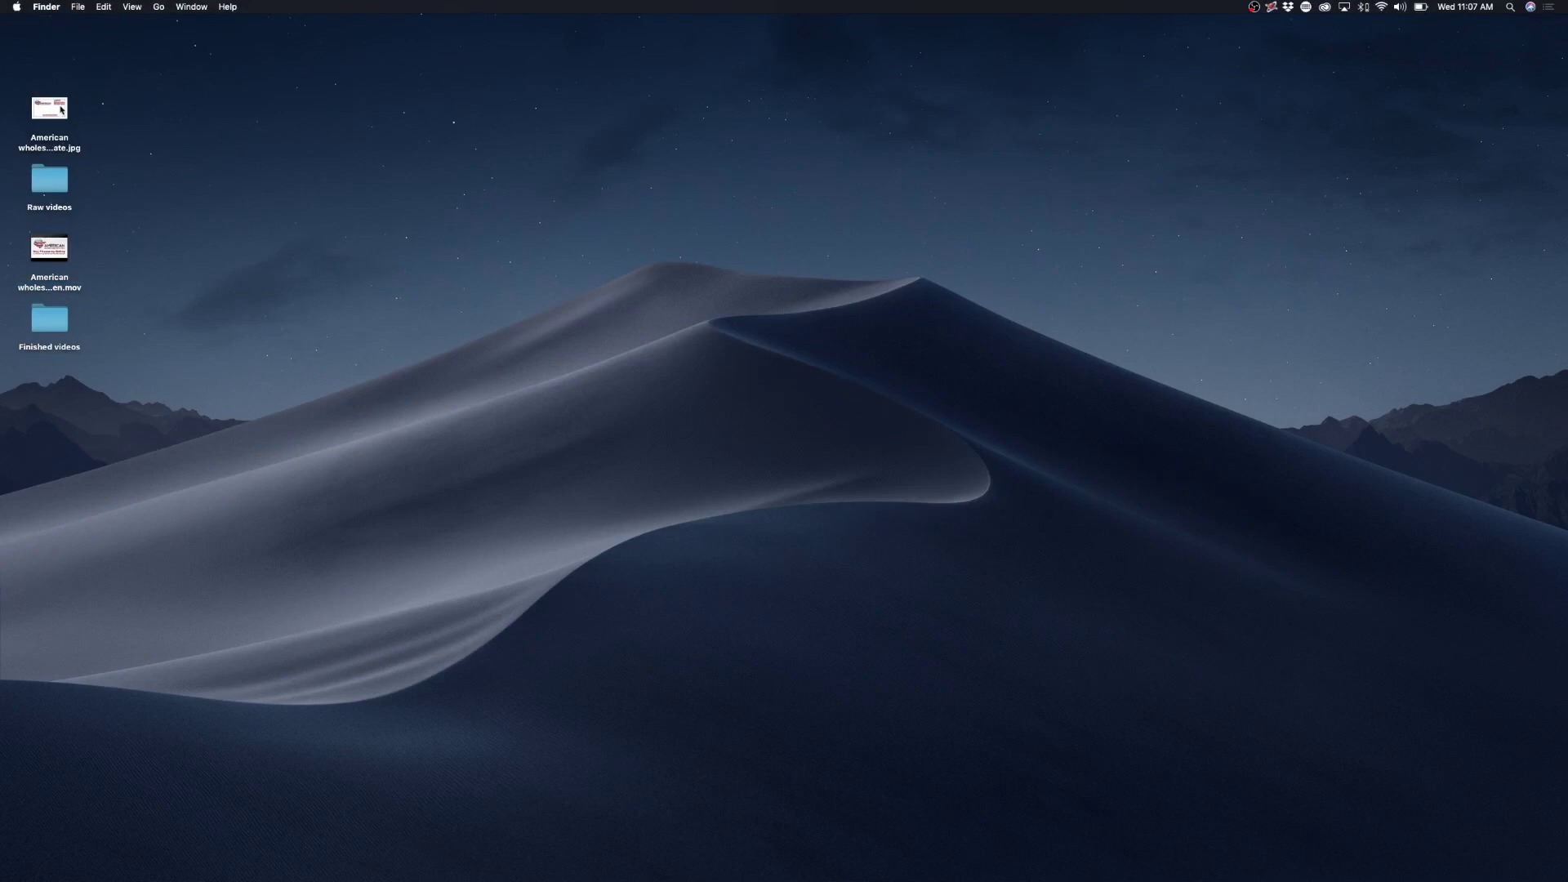
# Preview the ending slate JPG, then play the opening slate movie 'American wholesale fireworks videos'.
pyautogui.doubleClick(61, 110)
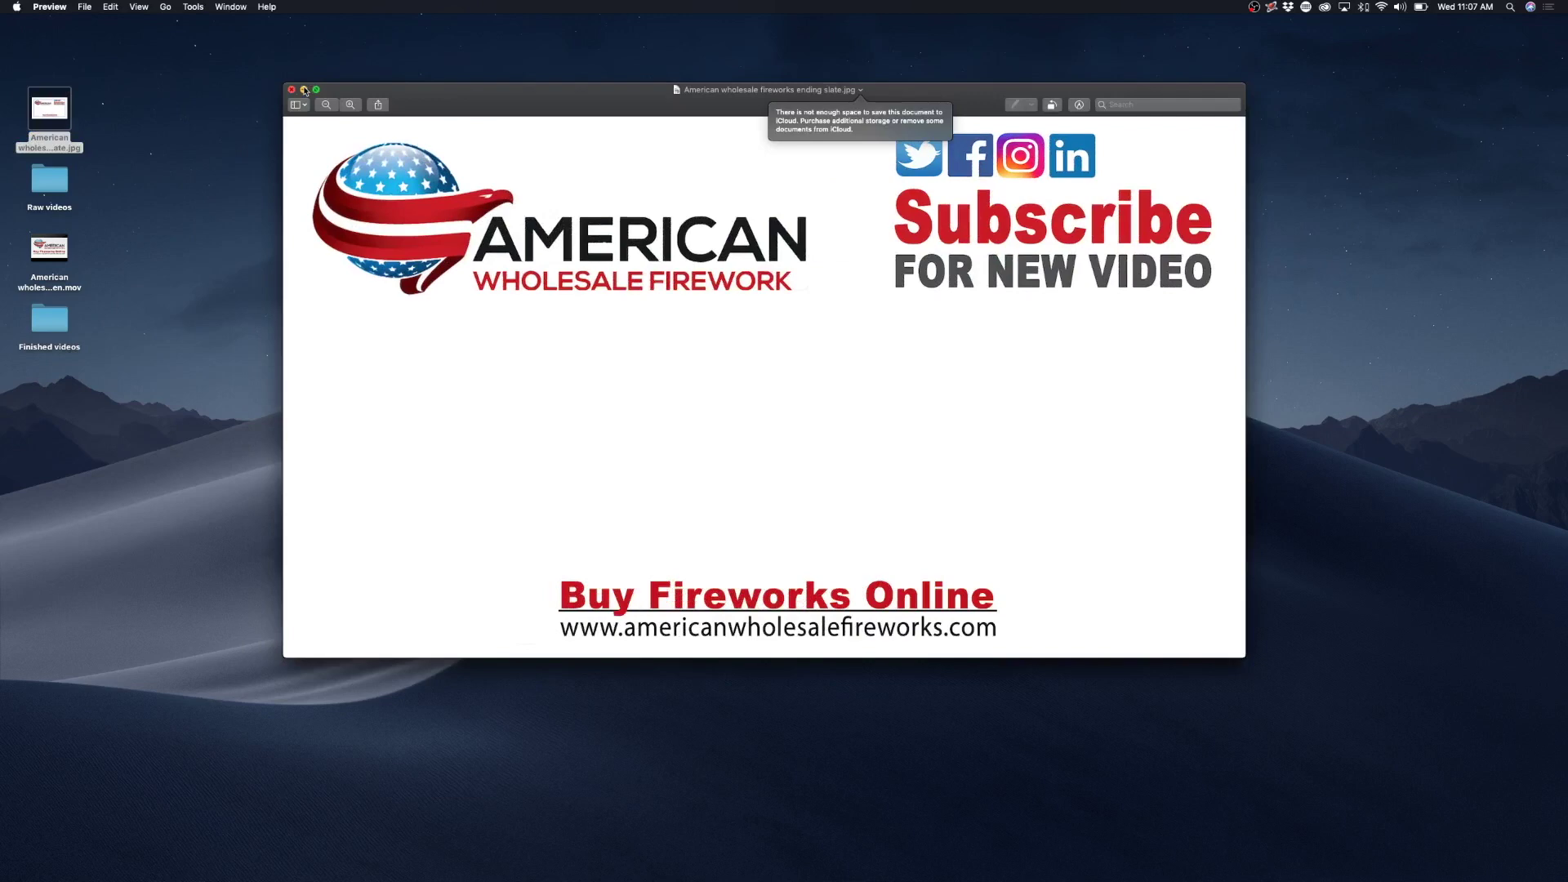
pyautogui.click(304, 89)
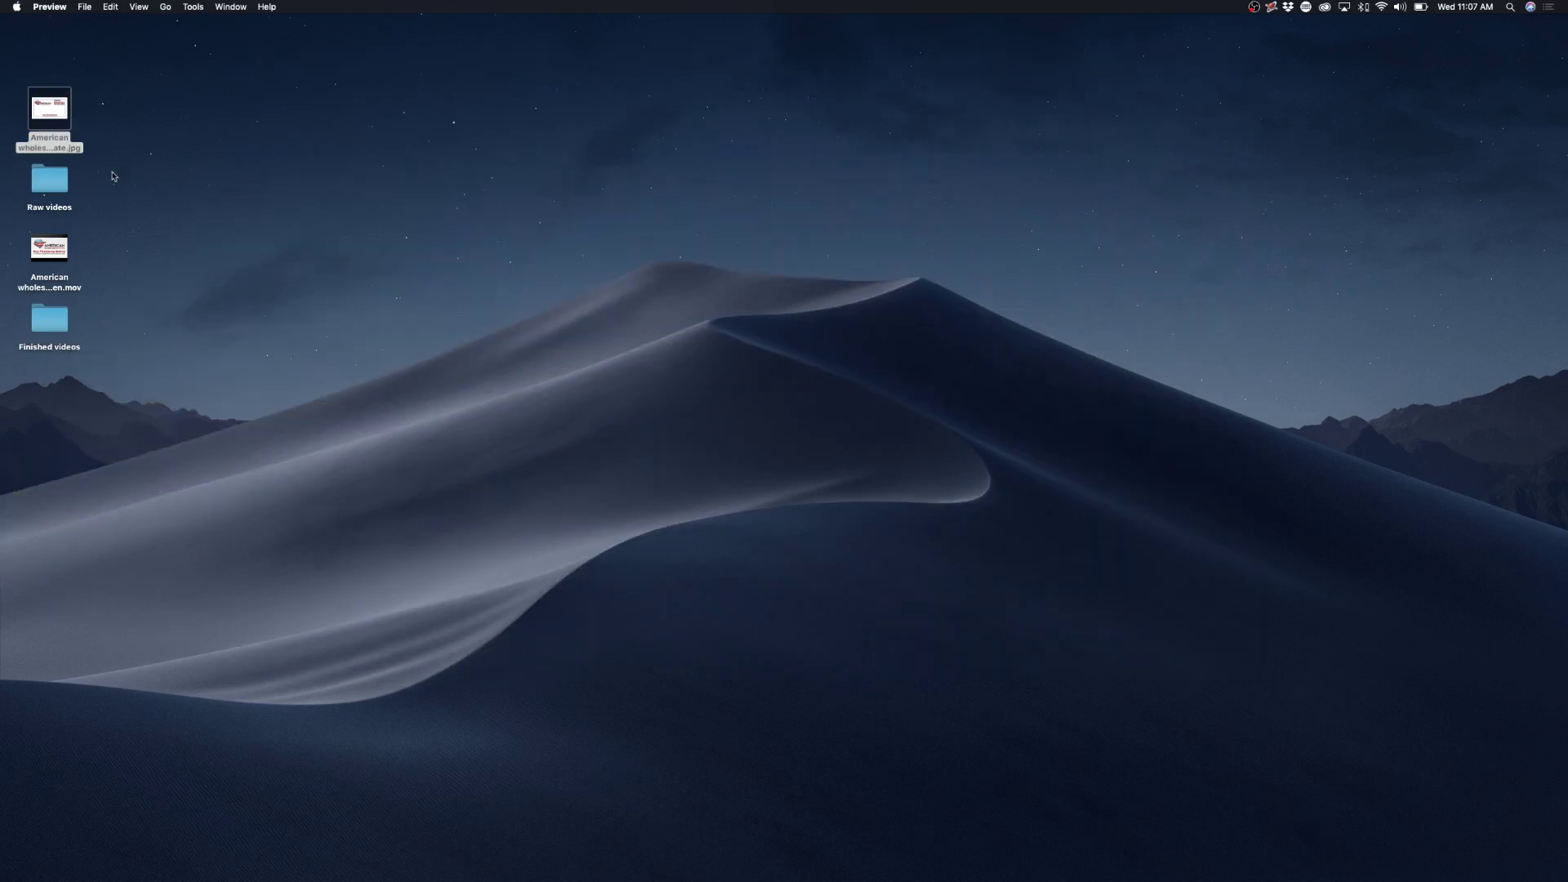
pyautogui.click(64, 195)
pyautogui.doubleClick(64, 194)
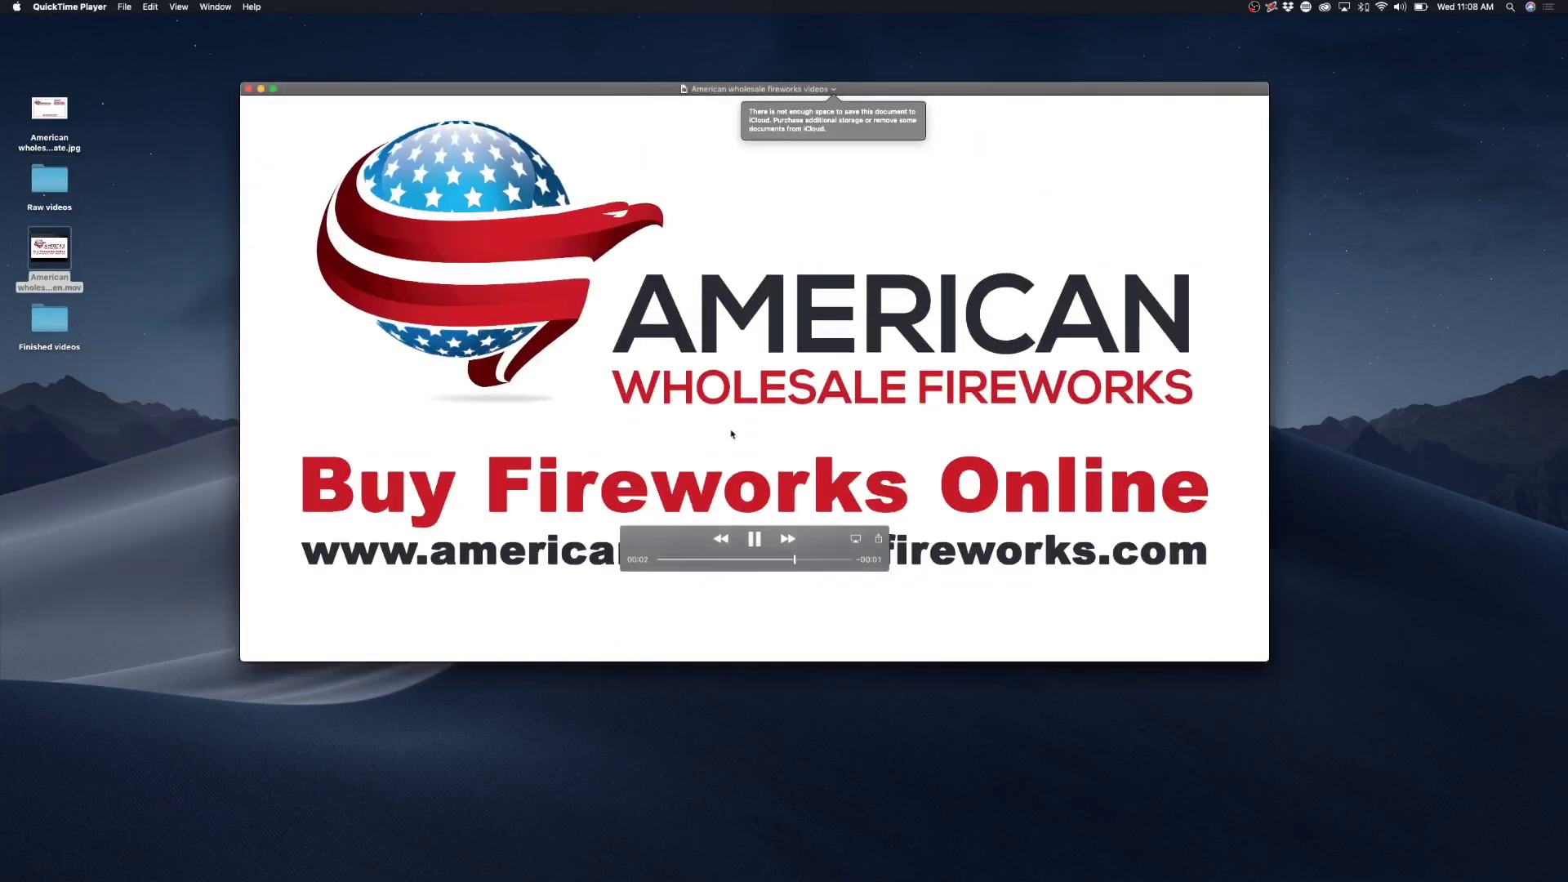
# Close the finished opening slate video in QuickTime Player.
pyautogui.click(250, 89)
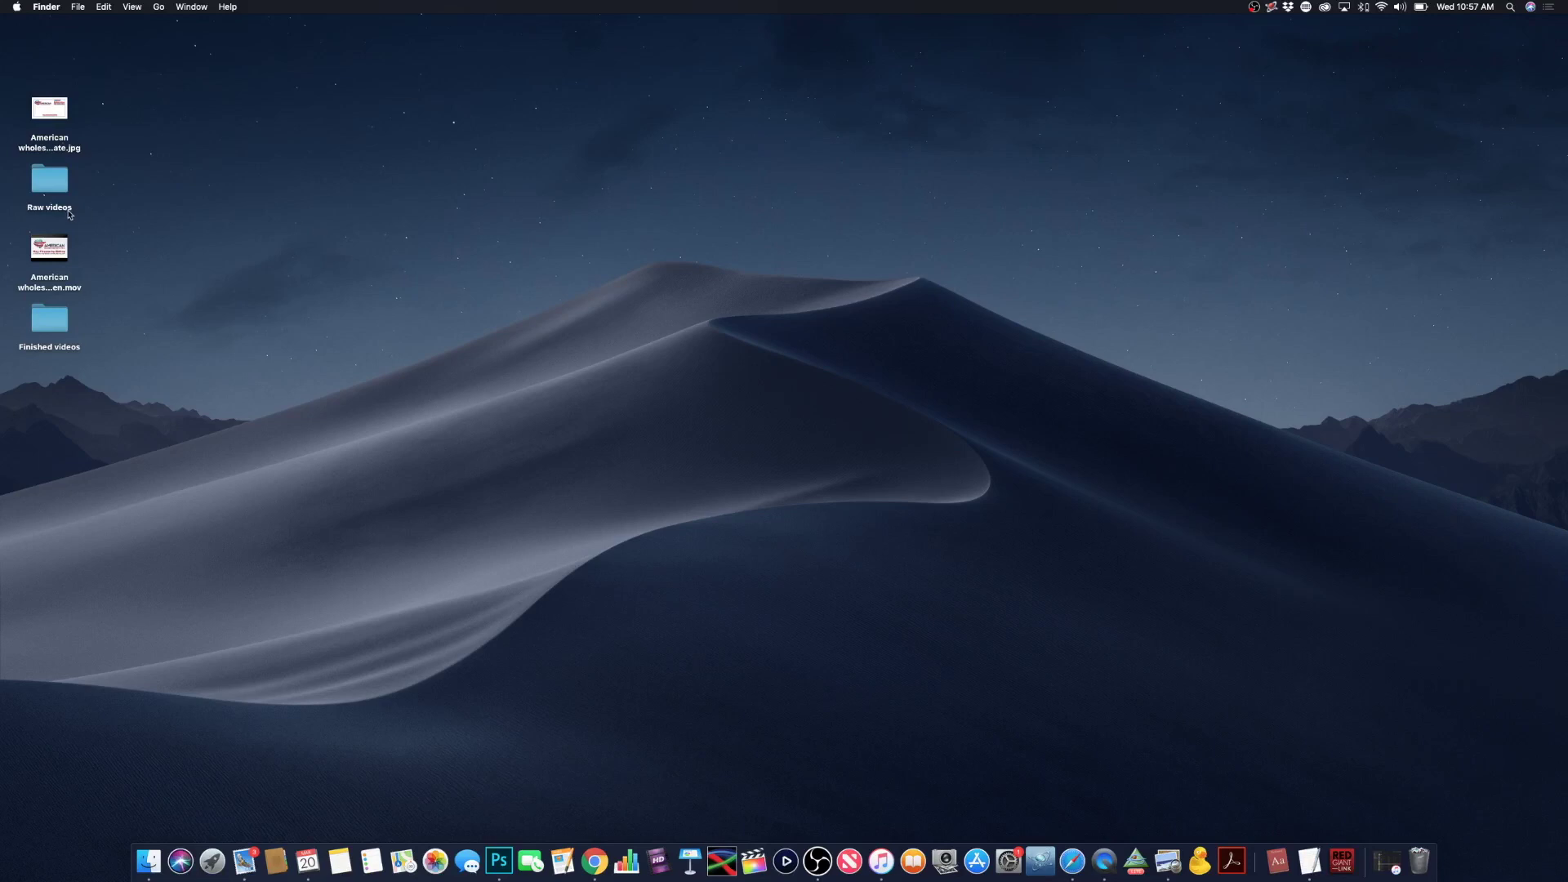
# Open 'Fire Over Water - Red Rhino.mp4' from the Raw videos folder in Photoshop.
pyautogui.click(58, 187)
pyautogui.doubleClick(58, 187)
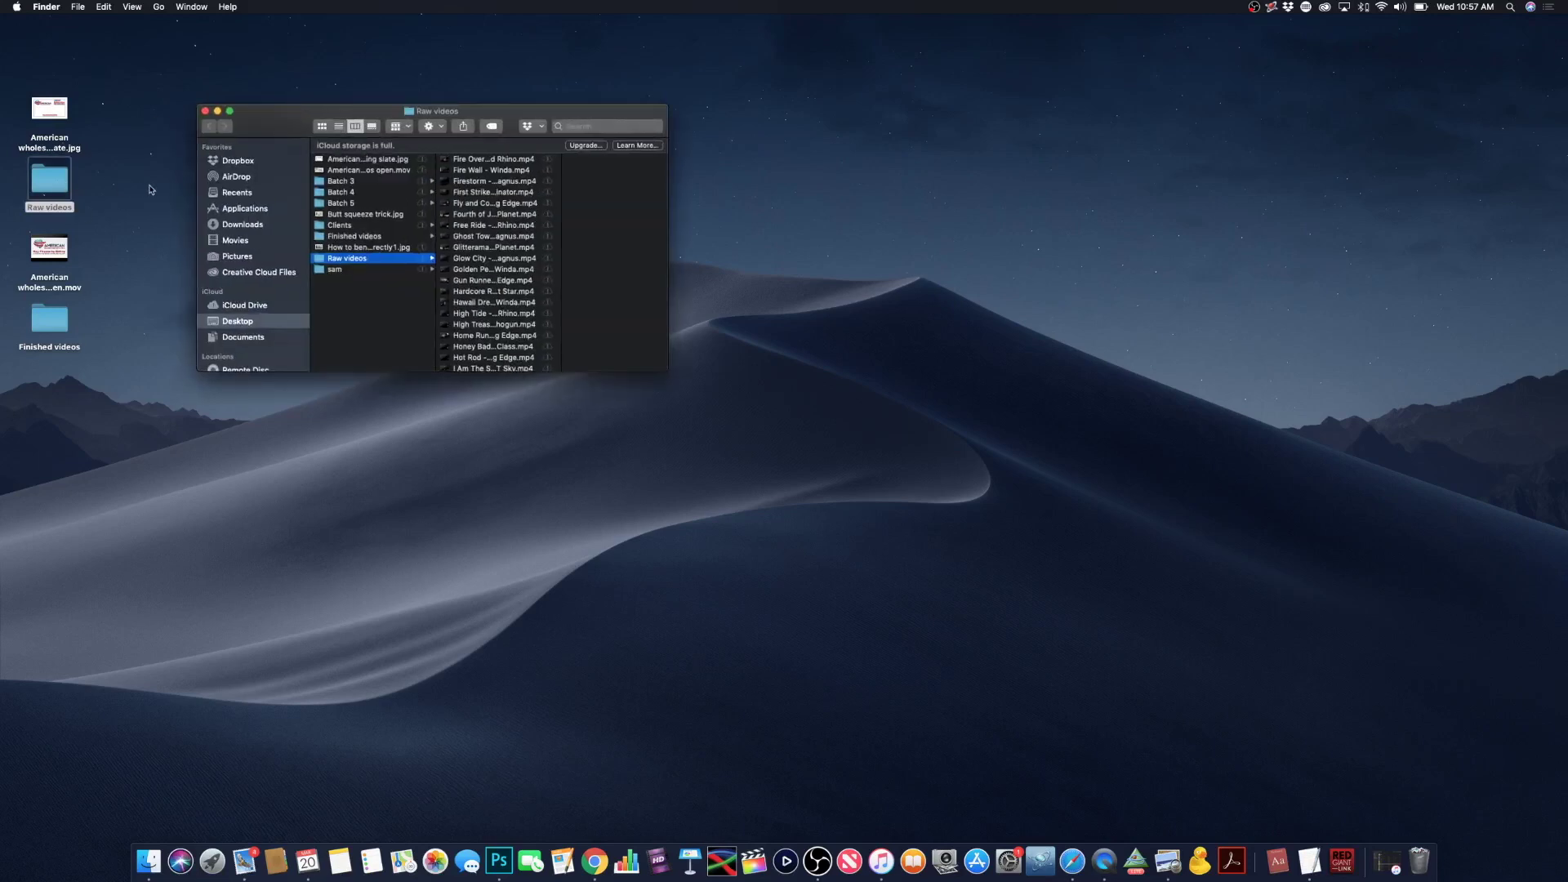
pyautogui.click(481, 161)
pyautogui.moveTo(474, 161); pyautogui.dragTo(499, 861)
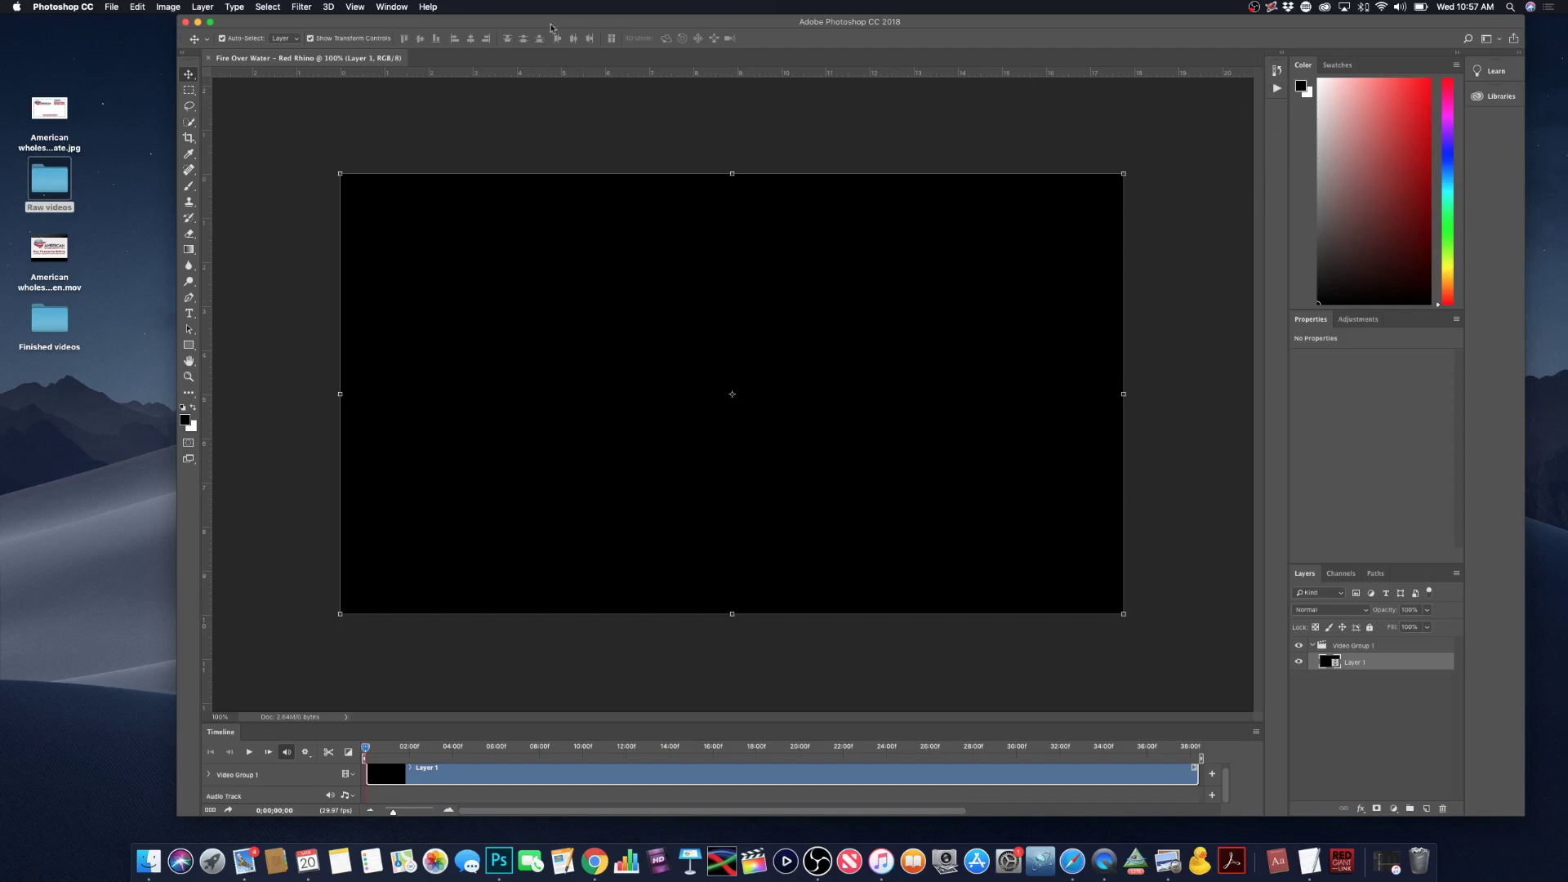
# Show the Actions panel and start recording a new 'Action 1' in the video set.
pyautogui.click(390, 7)
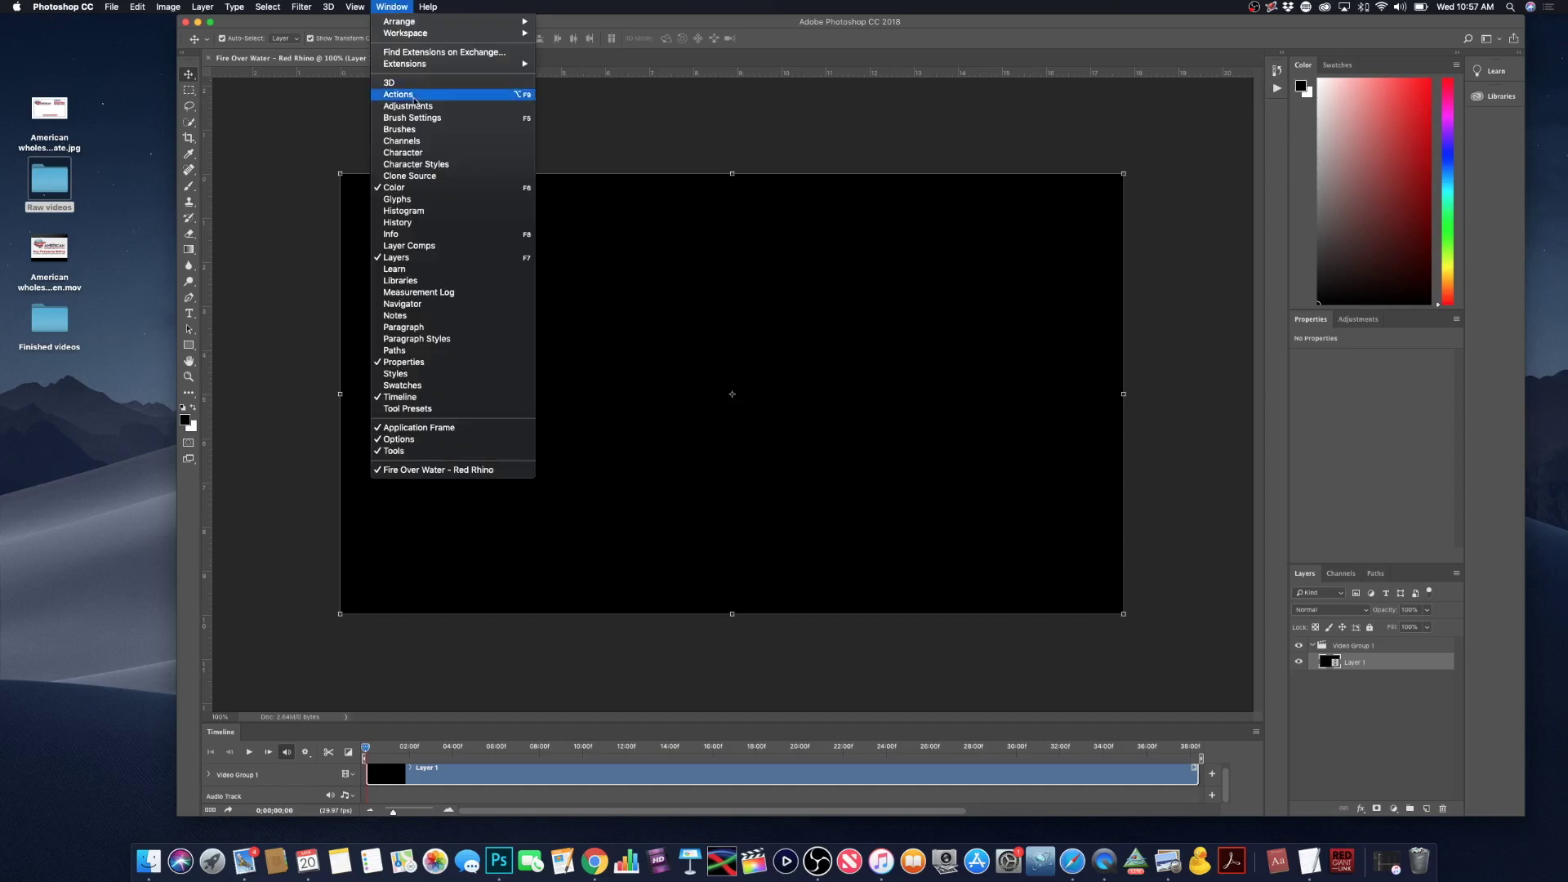
pyautogui.click(415, 96)
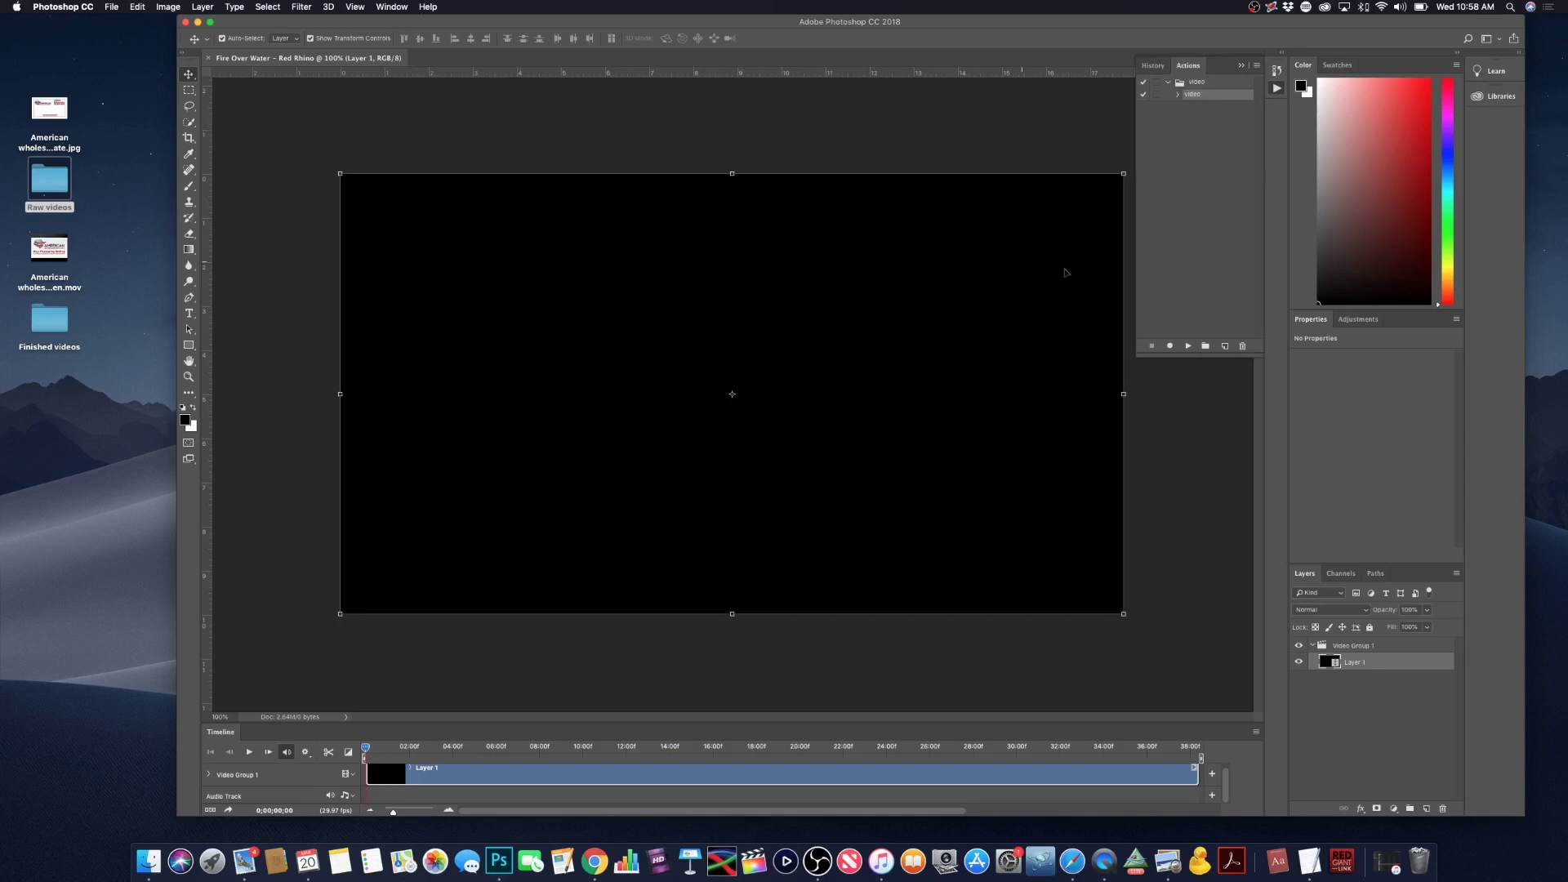
pyautogui.click(1213, 282)
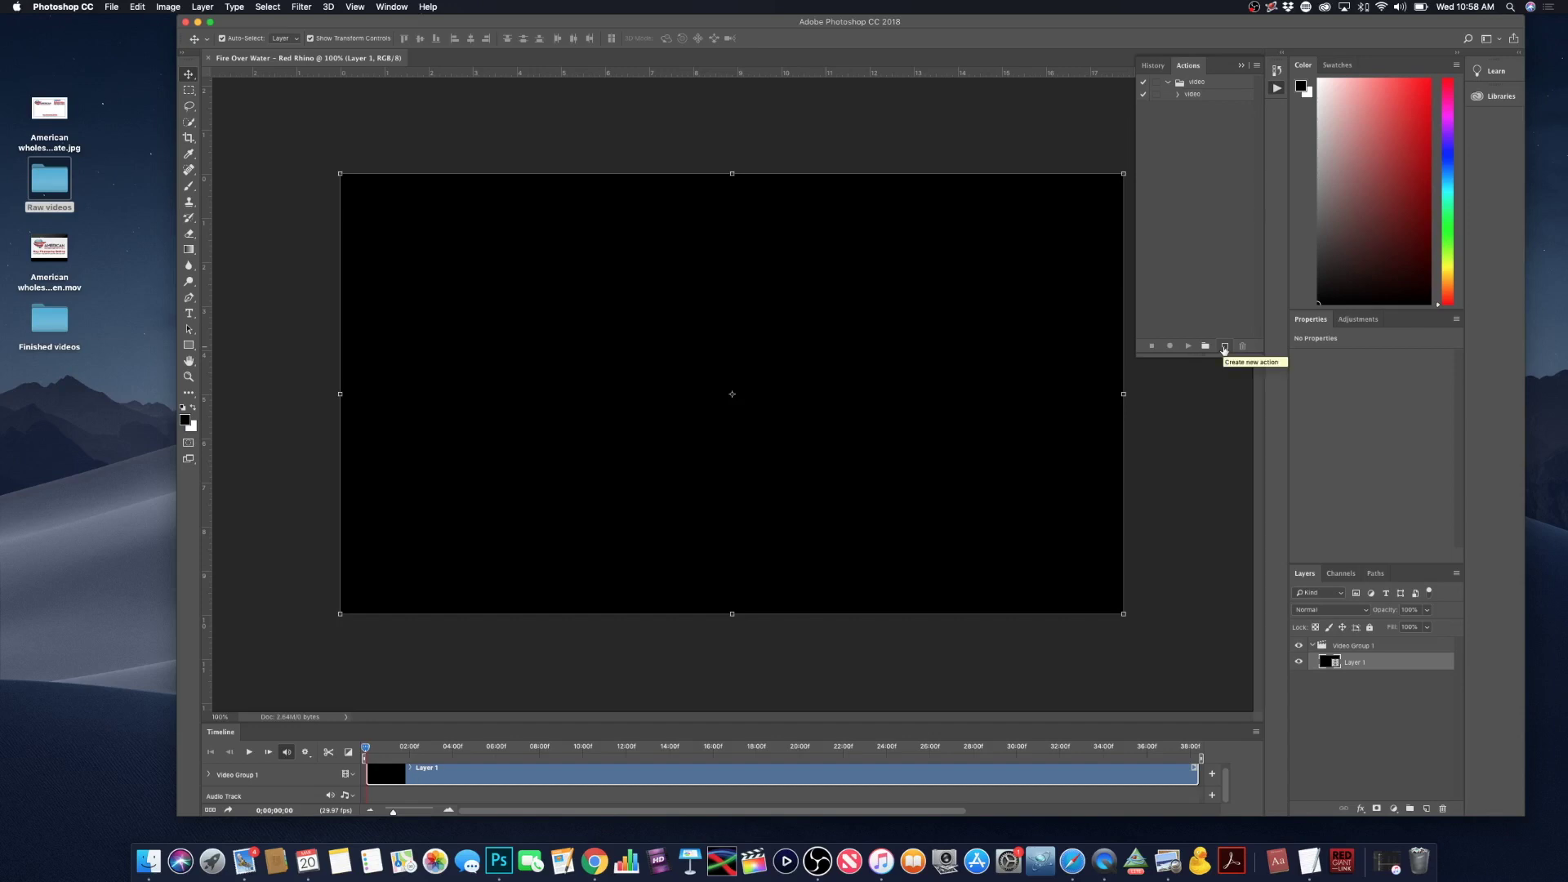
pyautogui.click(1225, 348)
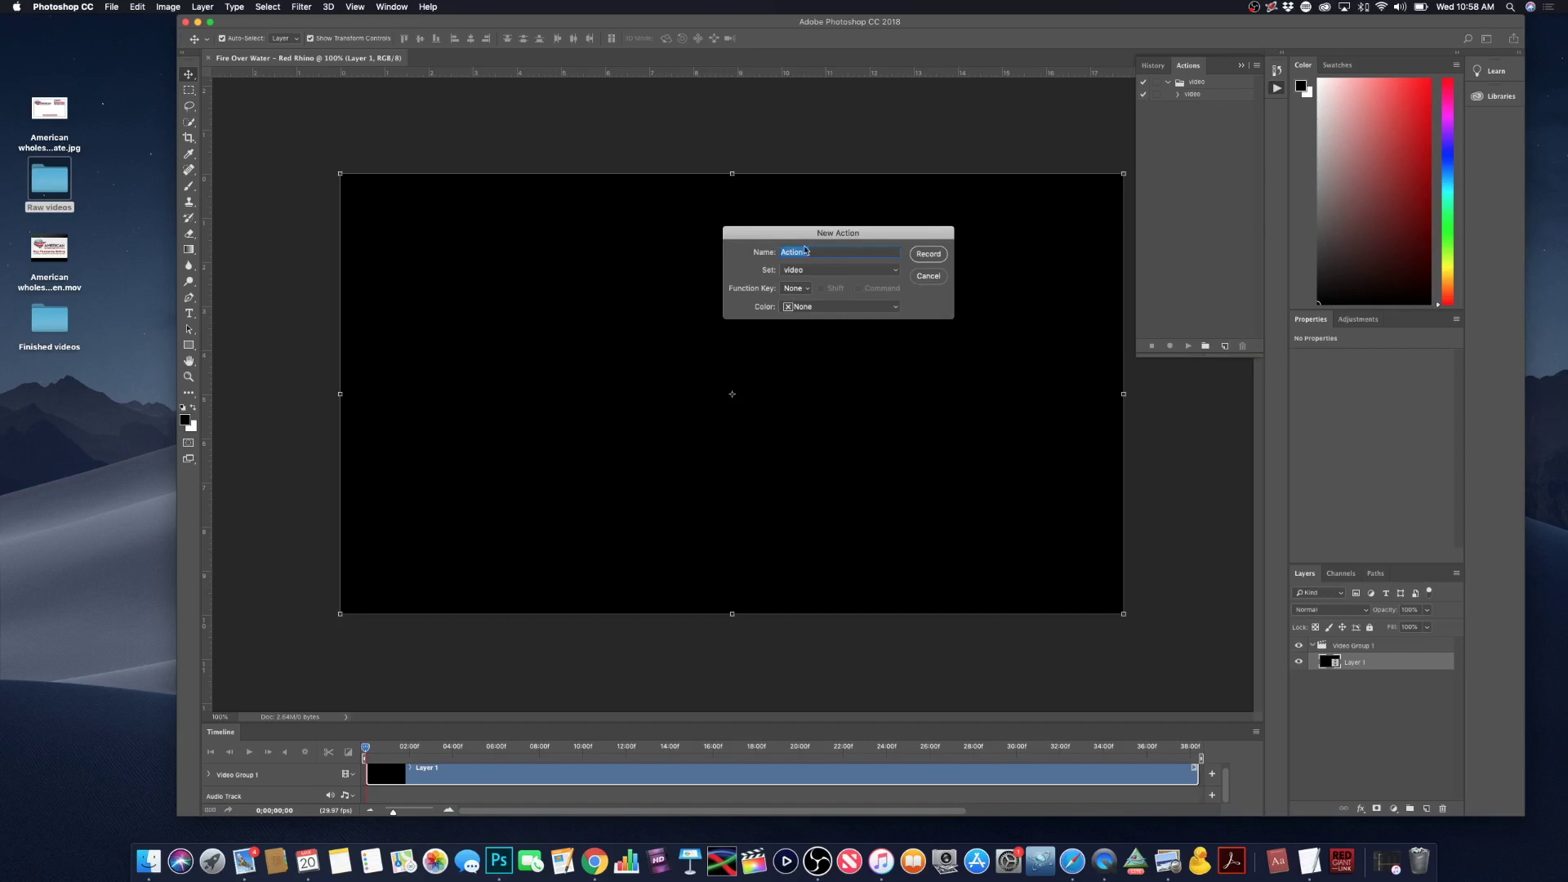
pyautogui.click(928, 254)
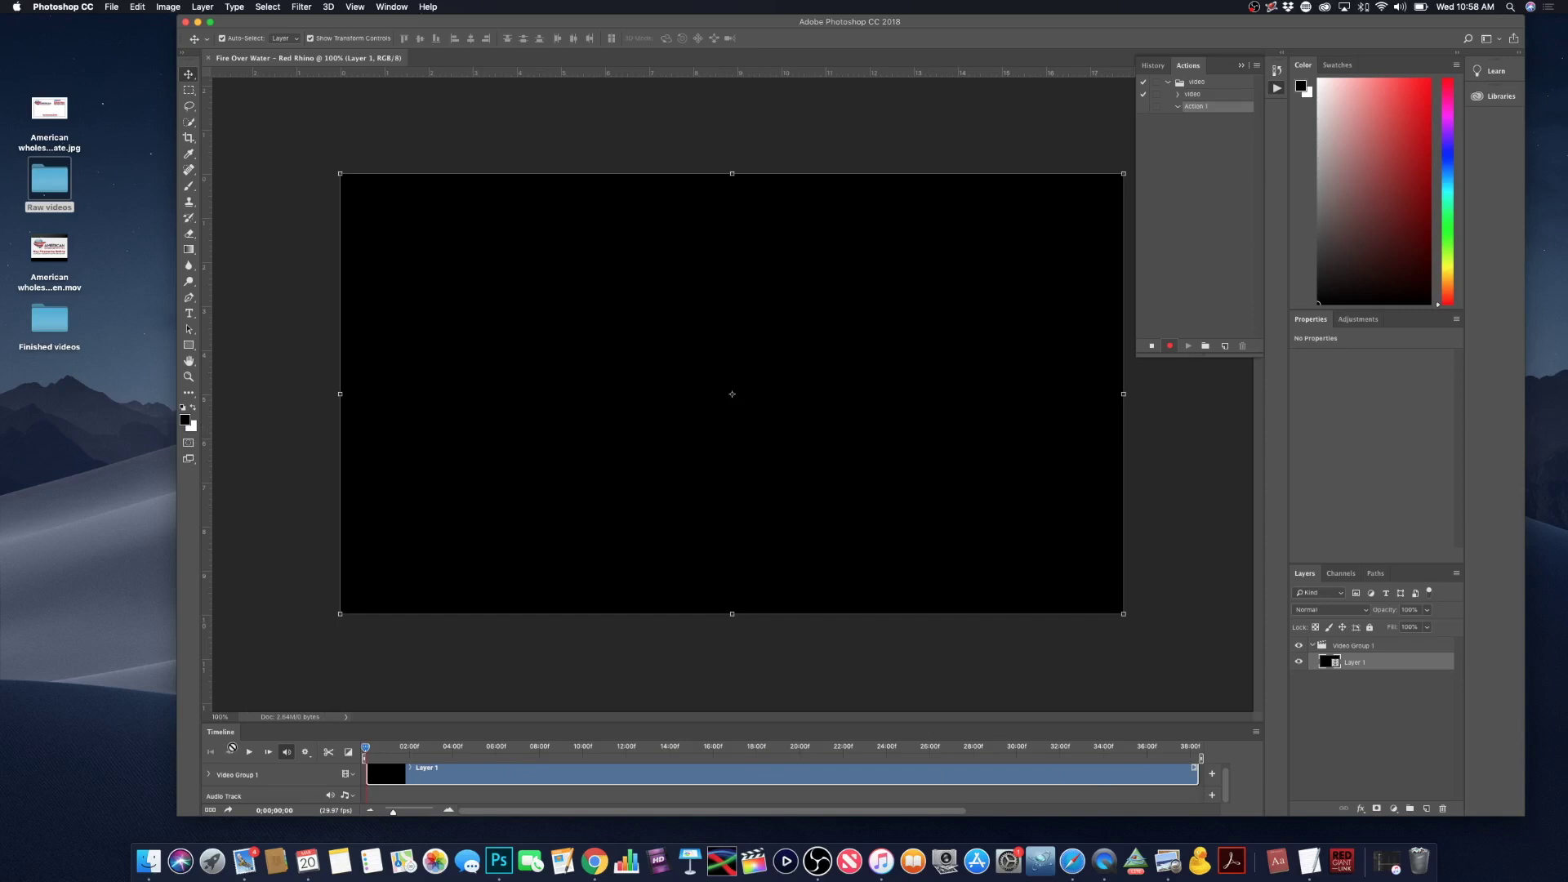
pyautogui.click(388, 6)
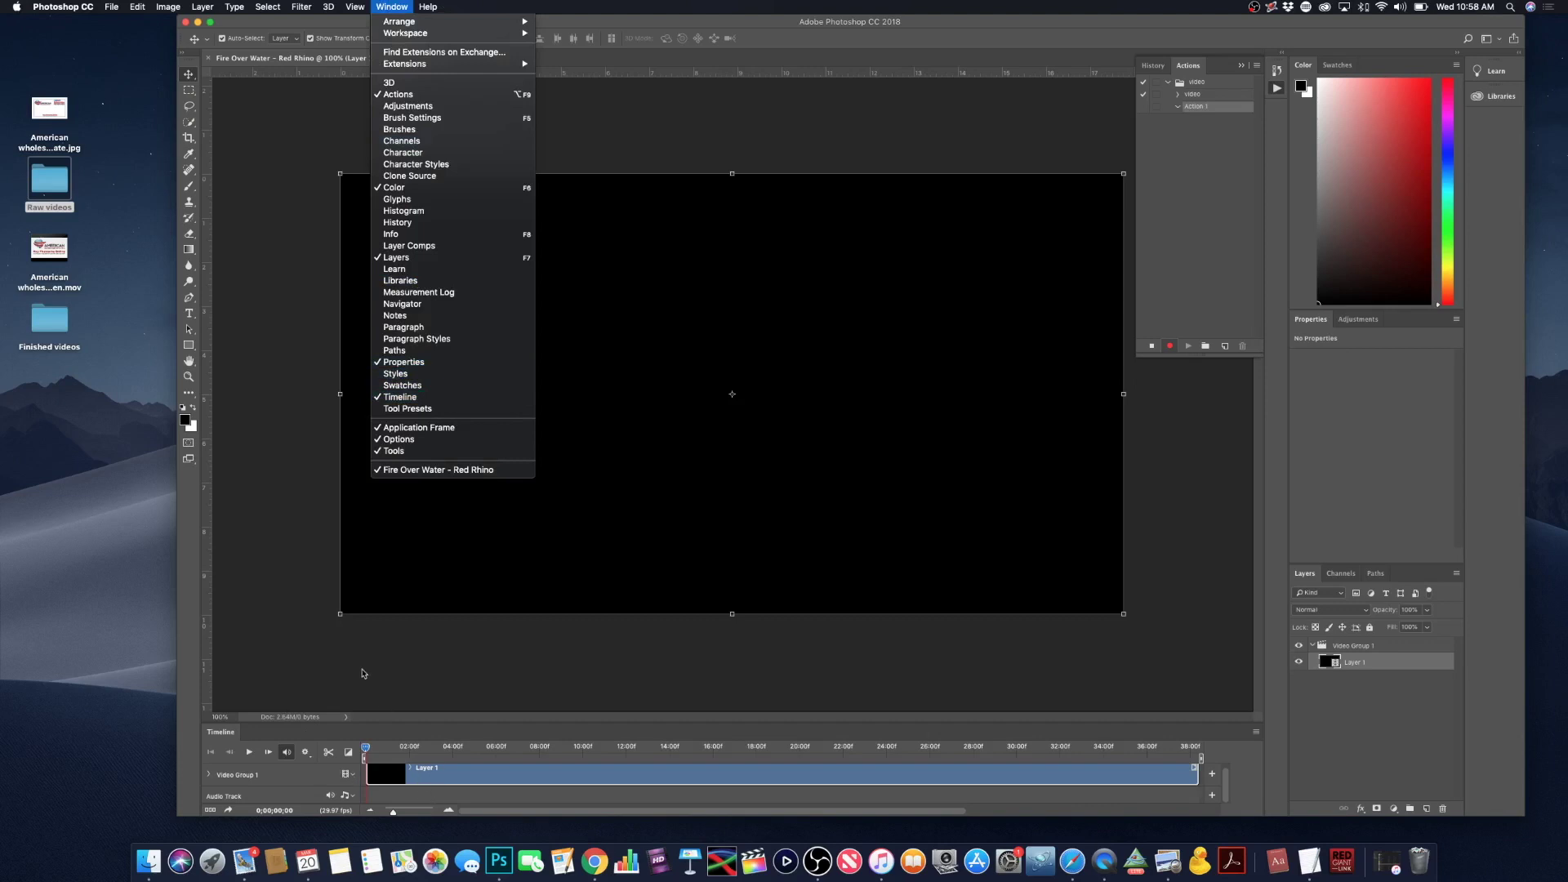
pyautogui.click(357, 665)
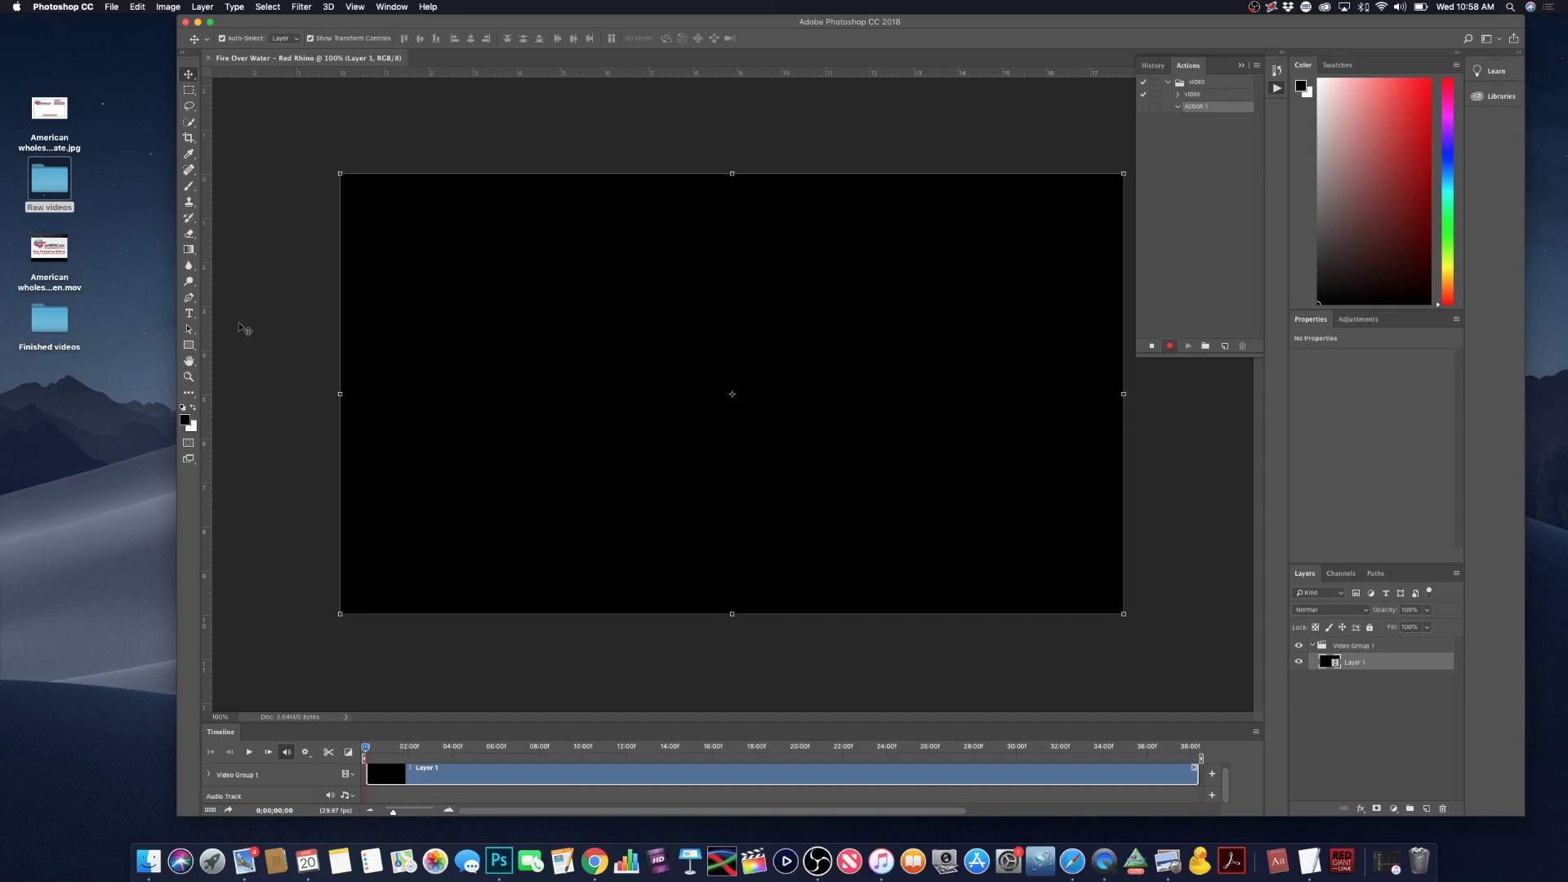
# Place the opening slate movie and the ending slate image into the document.
pyautogui.click(59, 262)
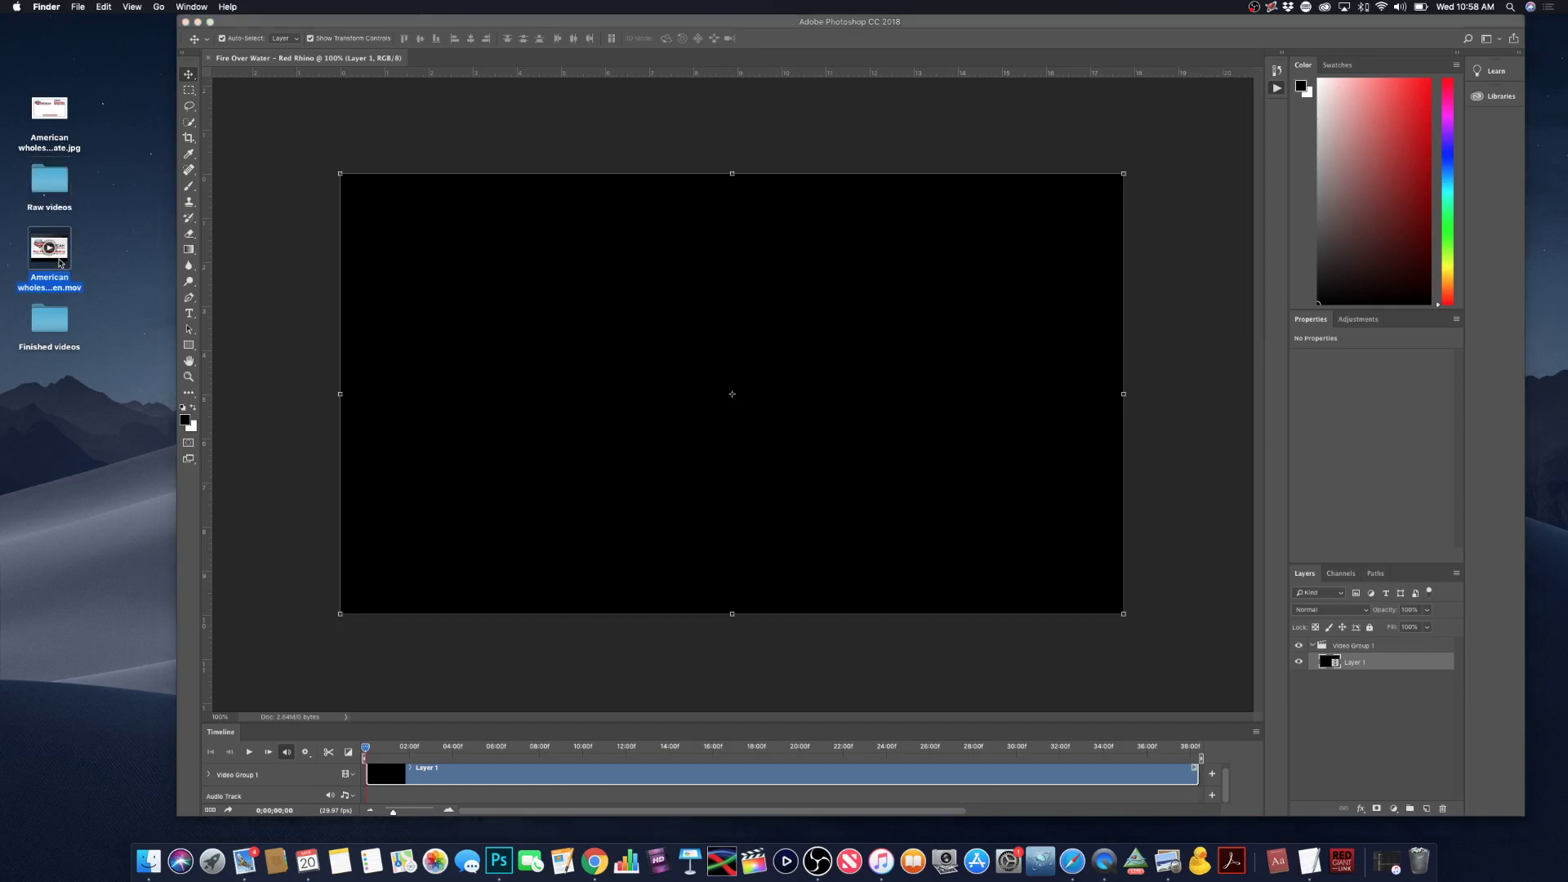
pyautogui.moveTo(59, 262); pyautogui.dragTo(623, 344)
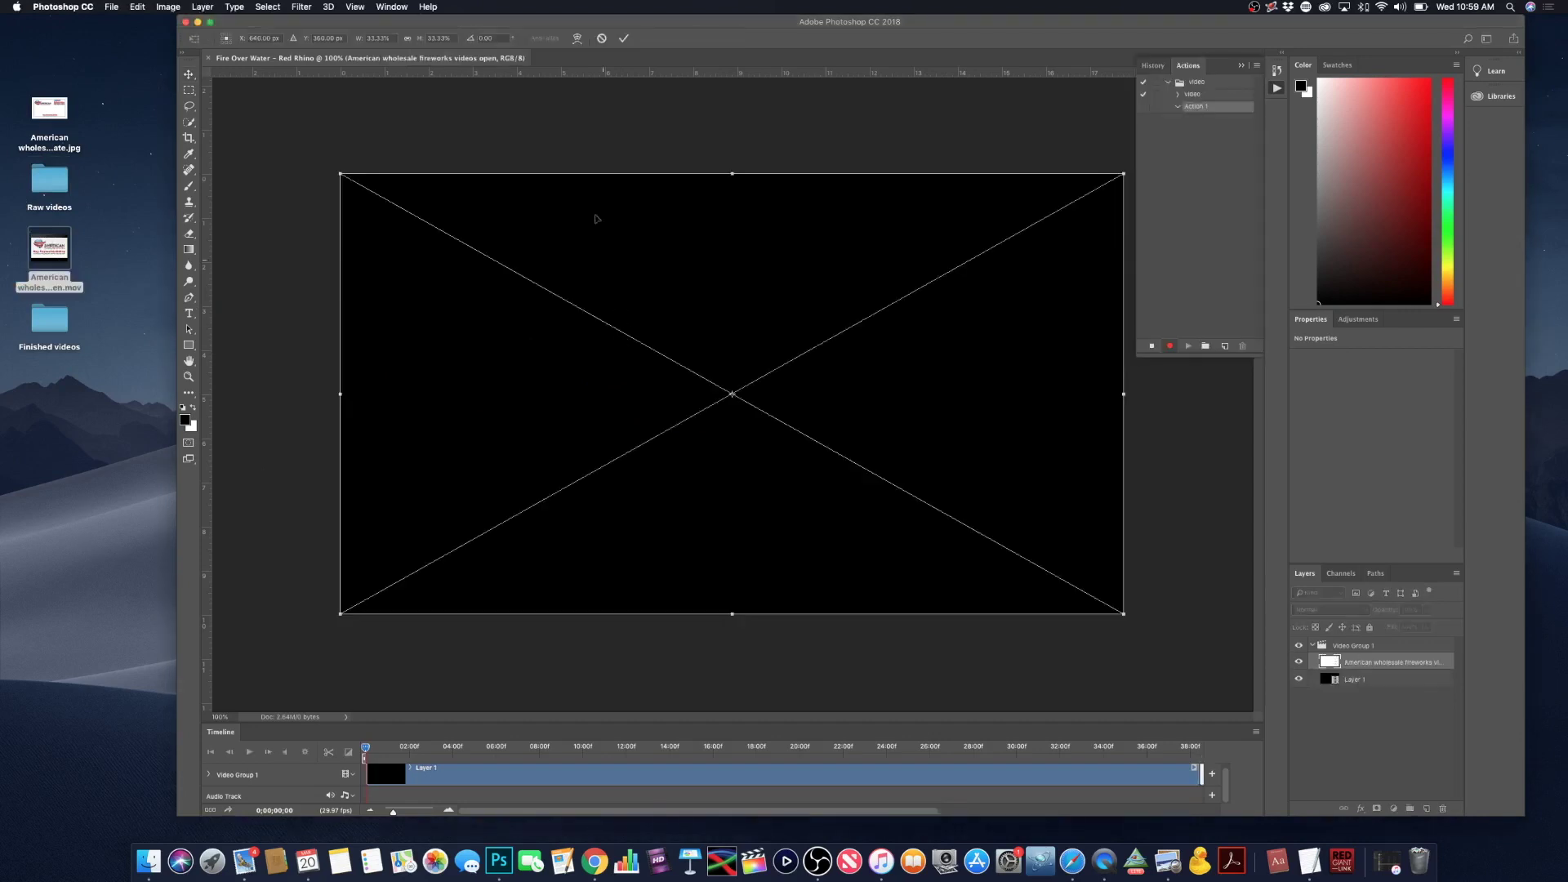
pyautogui.click(624, 39)
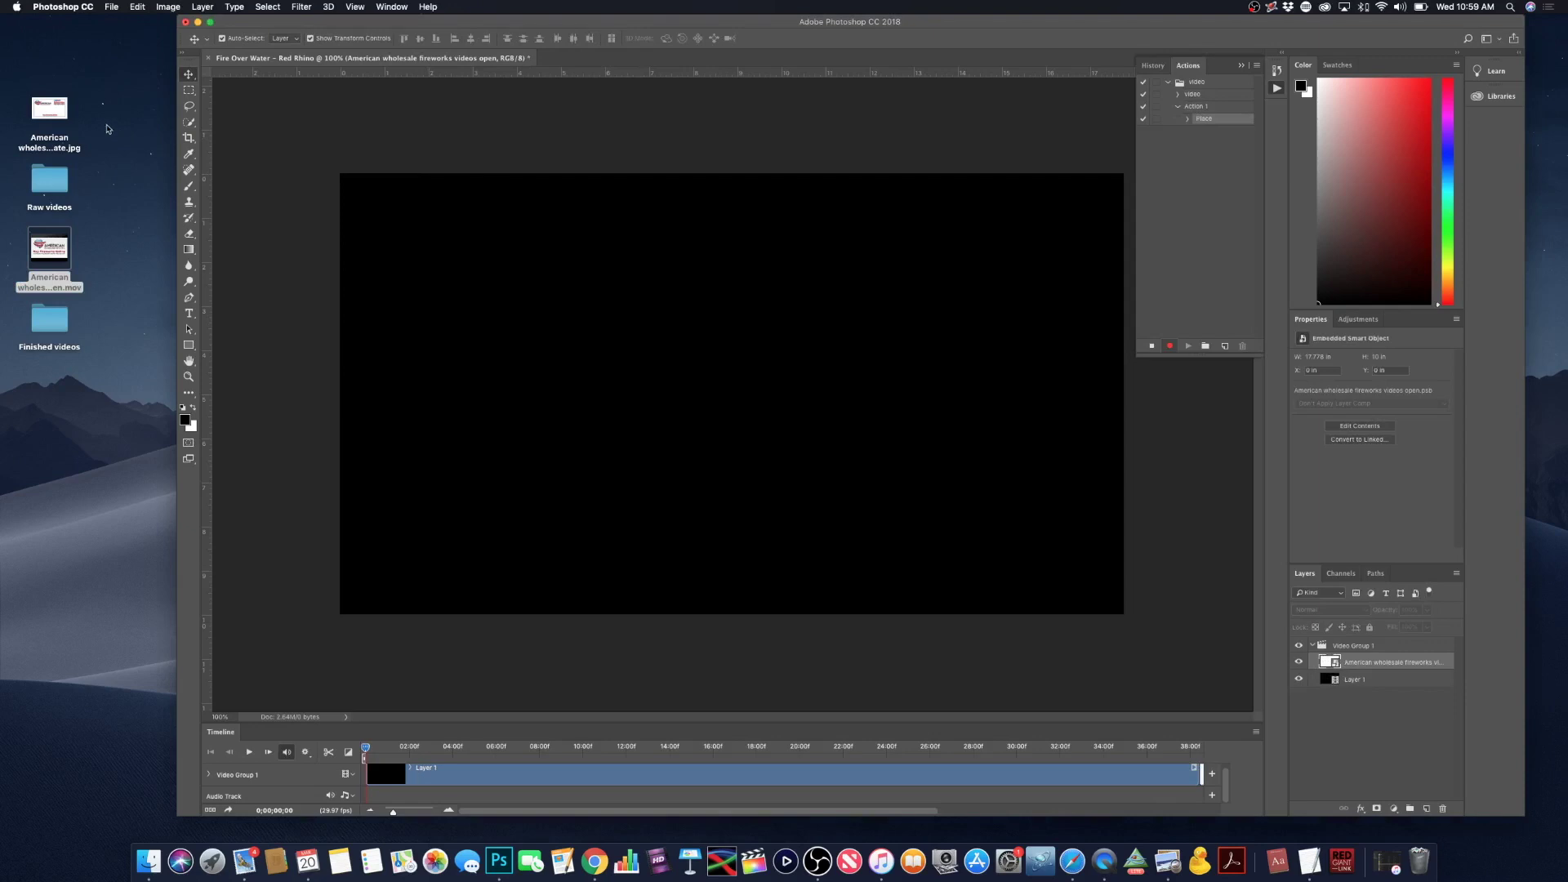
pyautogui.click(63, 116)
pyautogui.moveTo(63, 117); pyautogui.dragTo(546, 319)
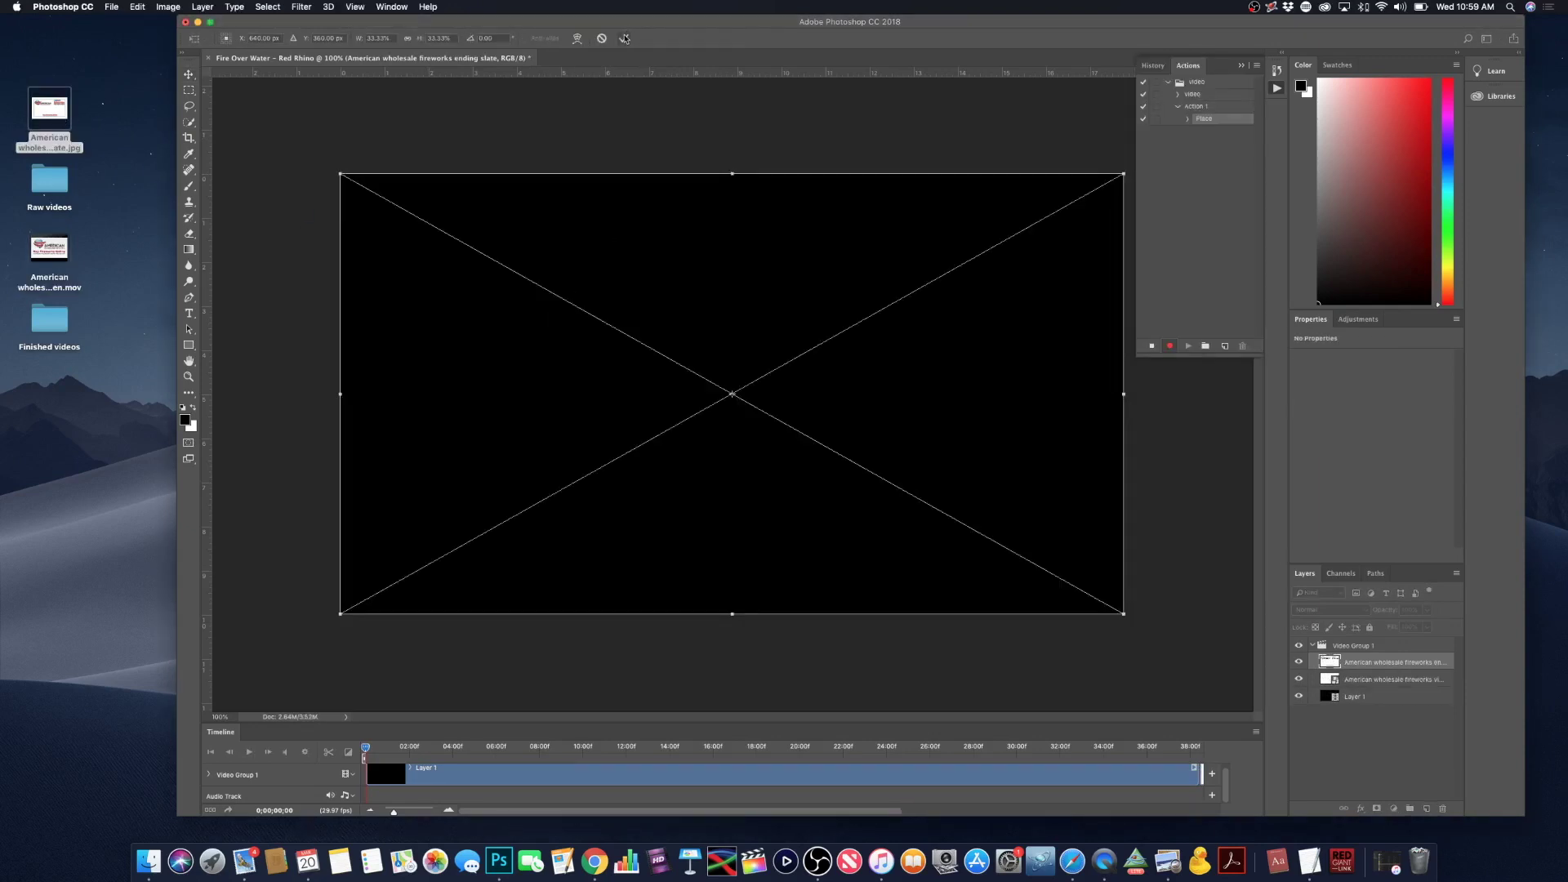
pyautogui.click(624, 39)
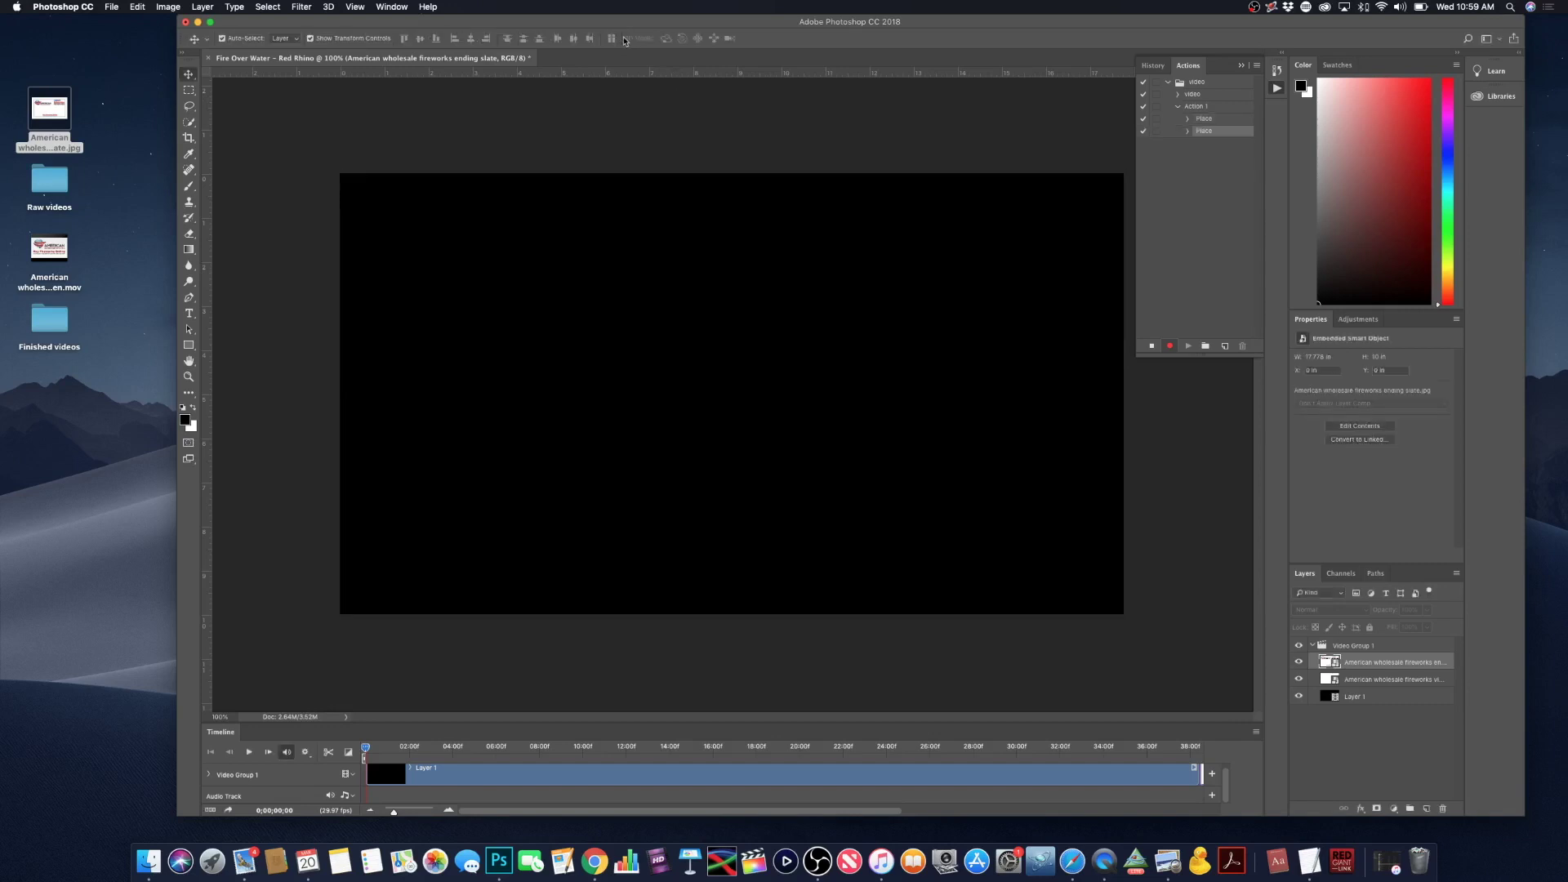
# Move the opening slate clip to the timeline start and extend the ending slate to 09;08.
pyautogui.moveTo(396, 811); pyautogui.dragTo(392, 814)
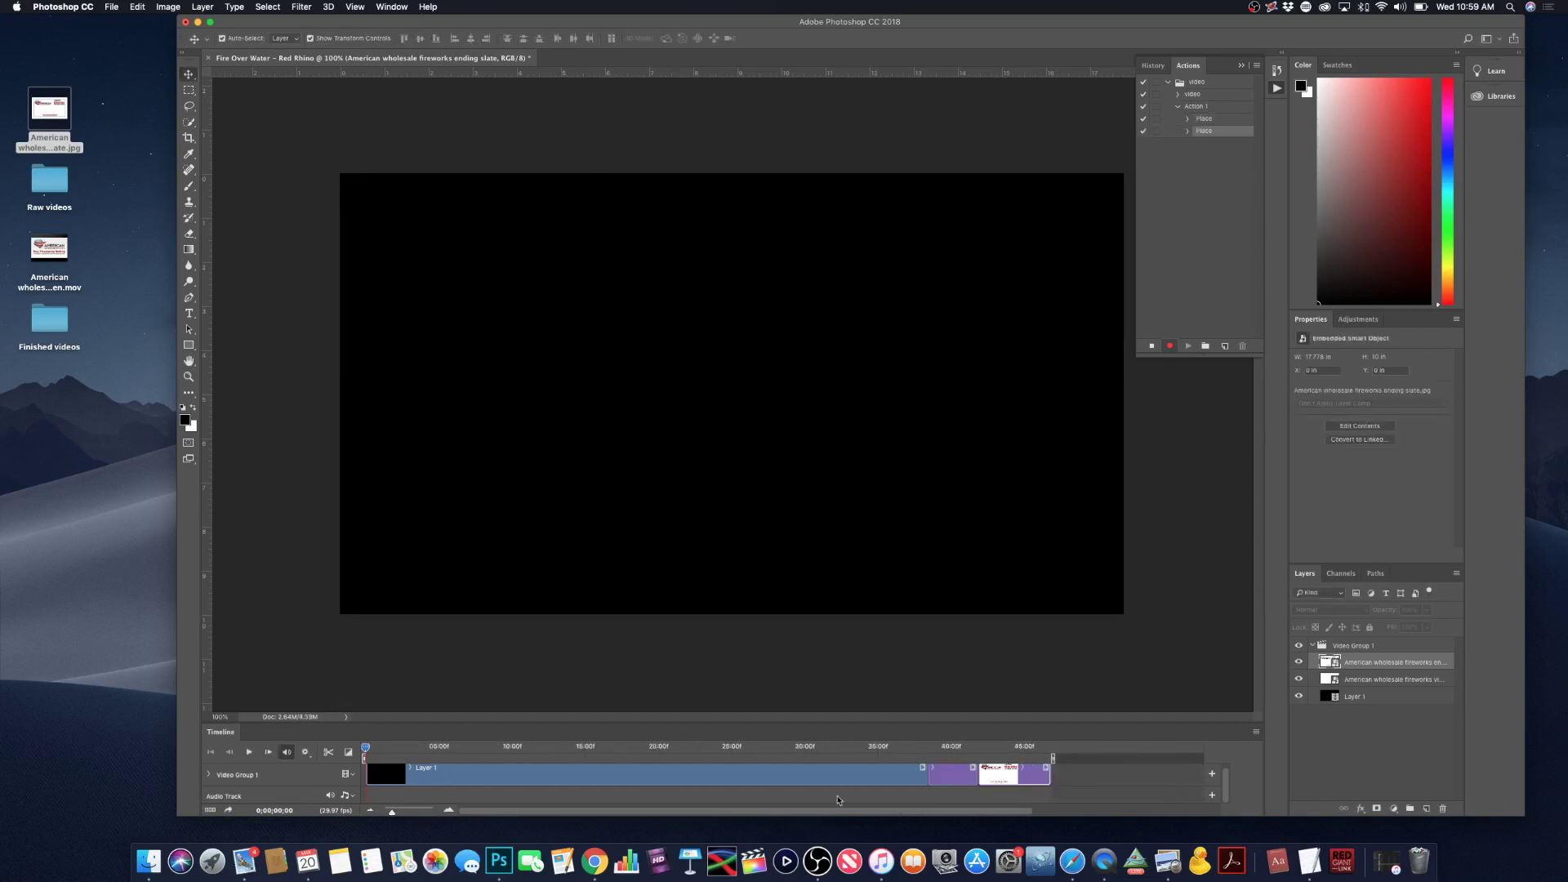
pyautogui.click(958, 778)
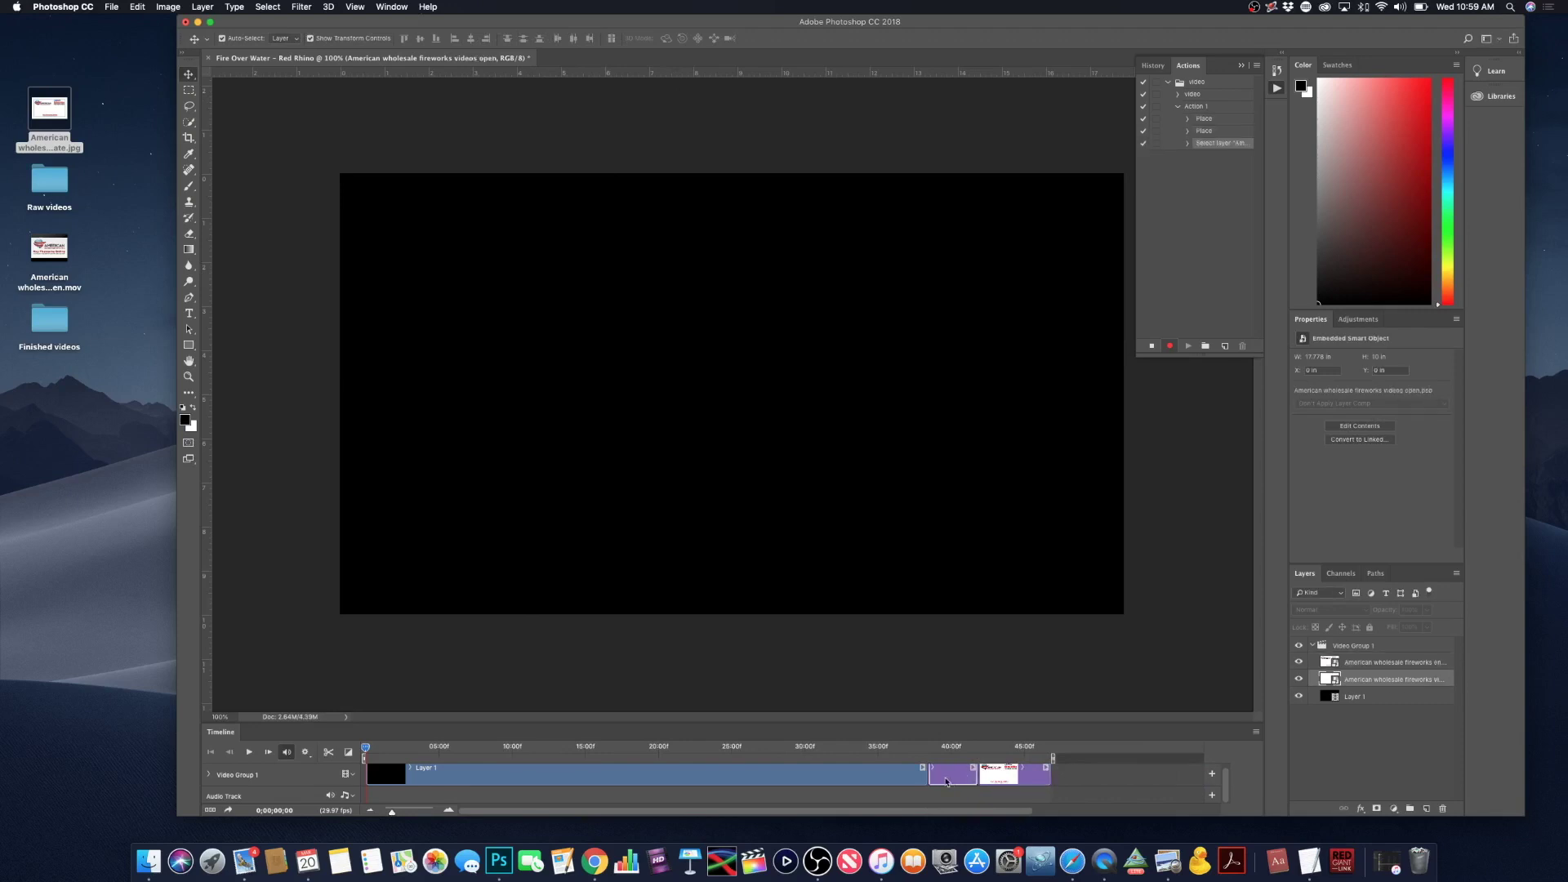
pyautogui.moveTo(951, 782); pyautogui.dragTo(370, 778)
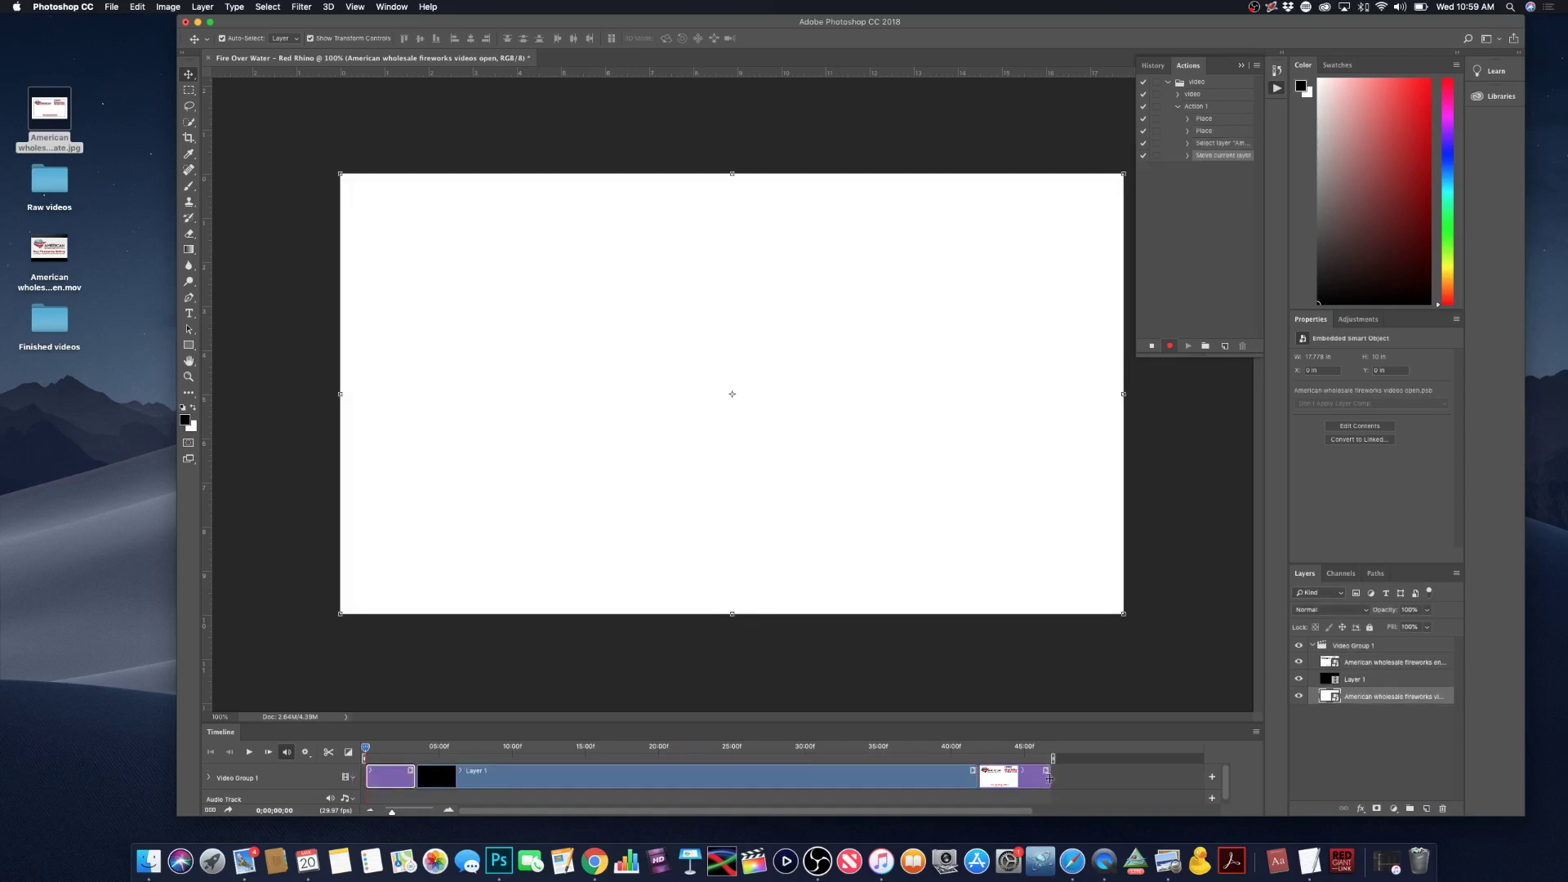
pyautogui.moveTo(1050, 778); pyautogui.dragTo(1175, 776)
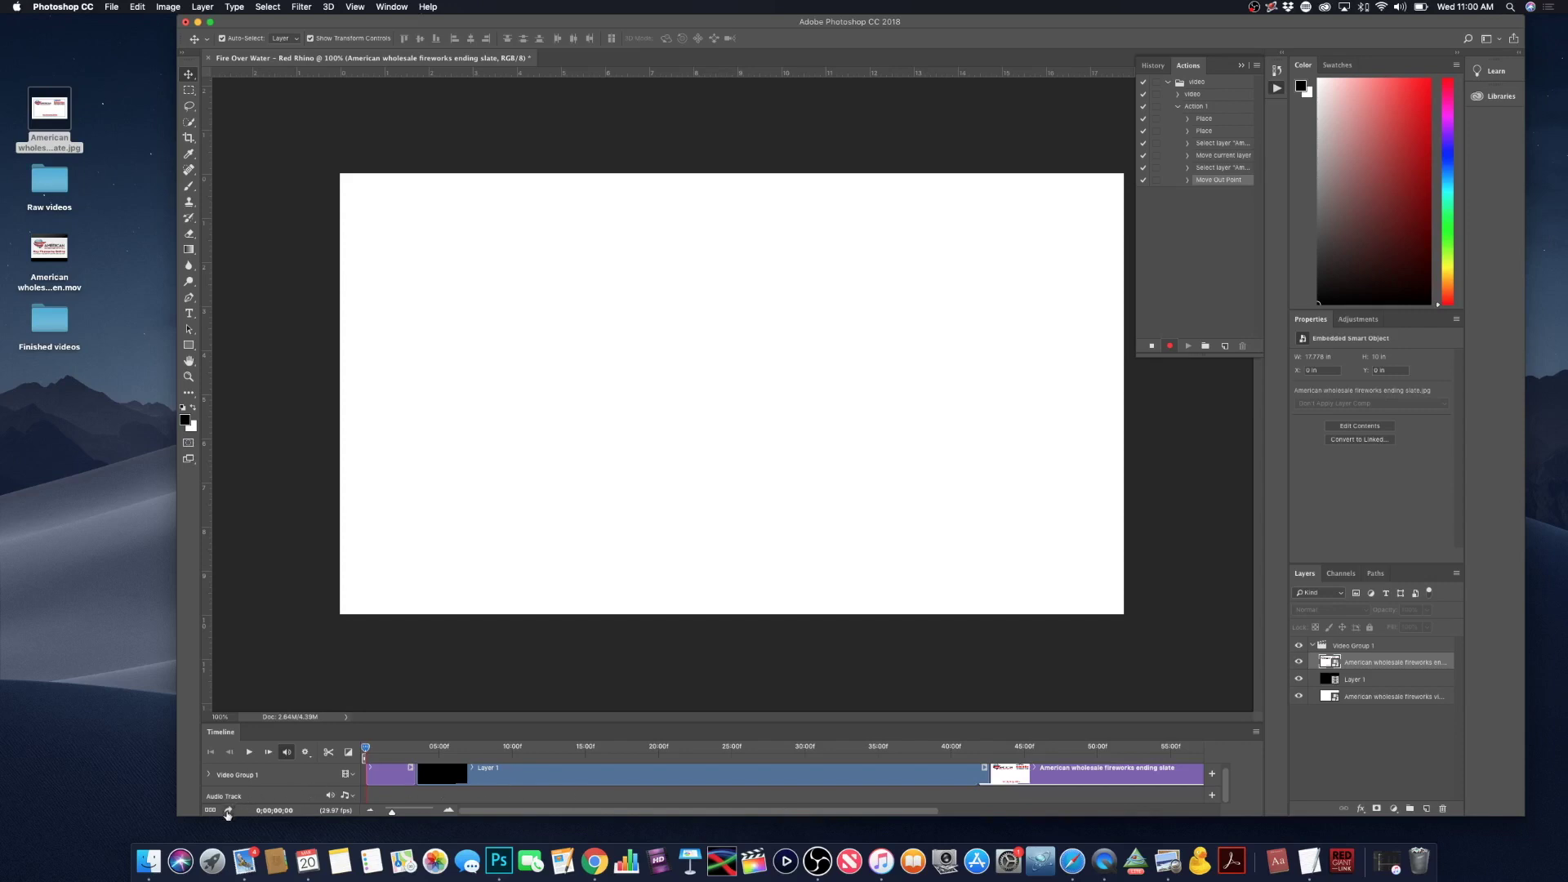
pyautogui.click(228, 811)
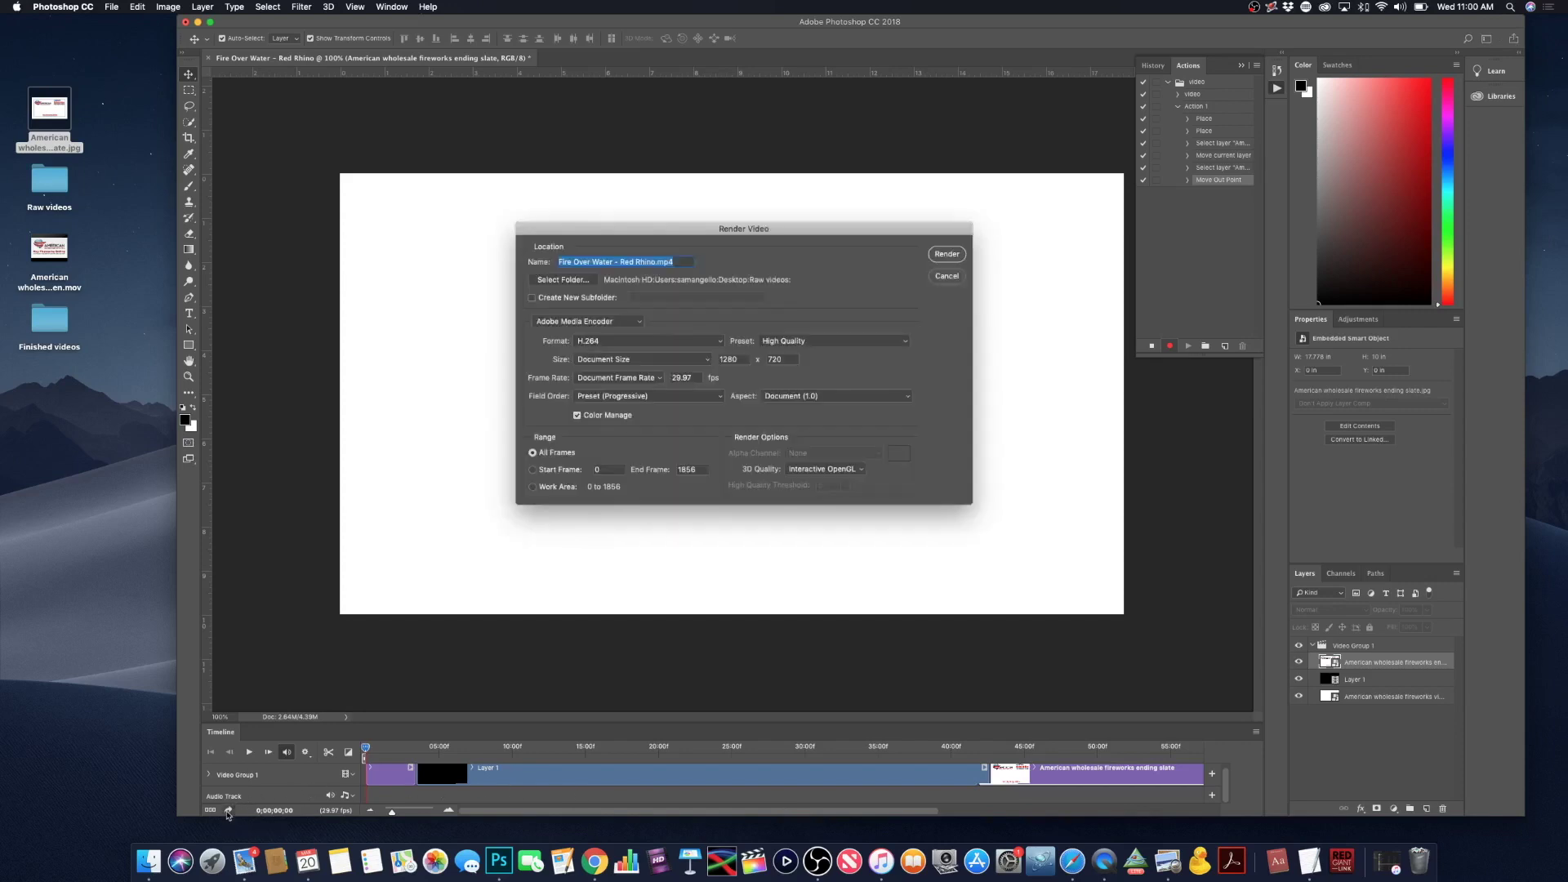
# Render 'Fire Over Water - Red Rhino.mp4' as H.264 into the Finished videos folder.
pyautogui.click(566, 282)
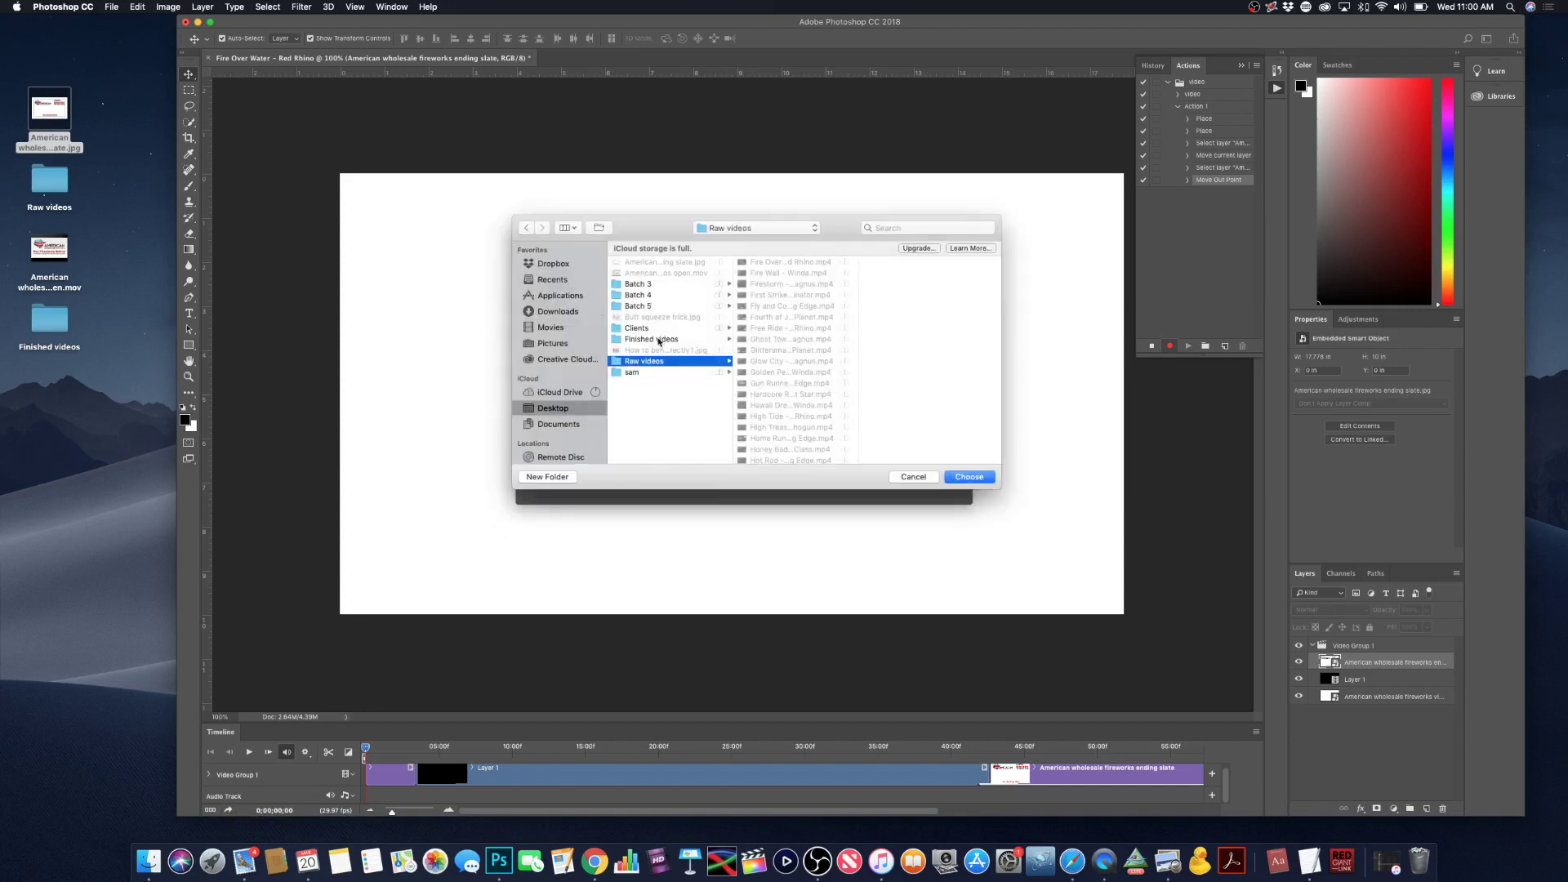
pyautogui.click(651, 339)
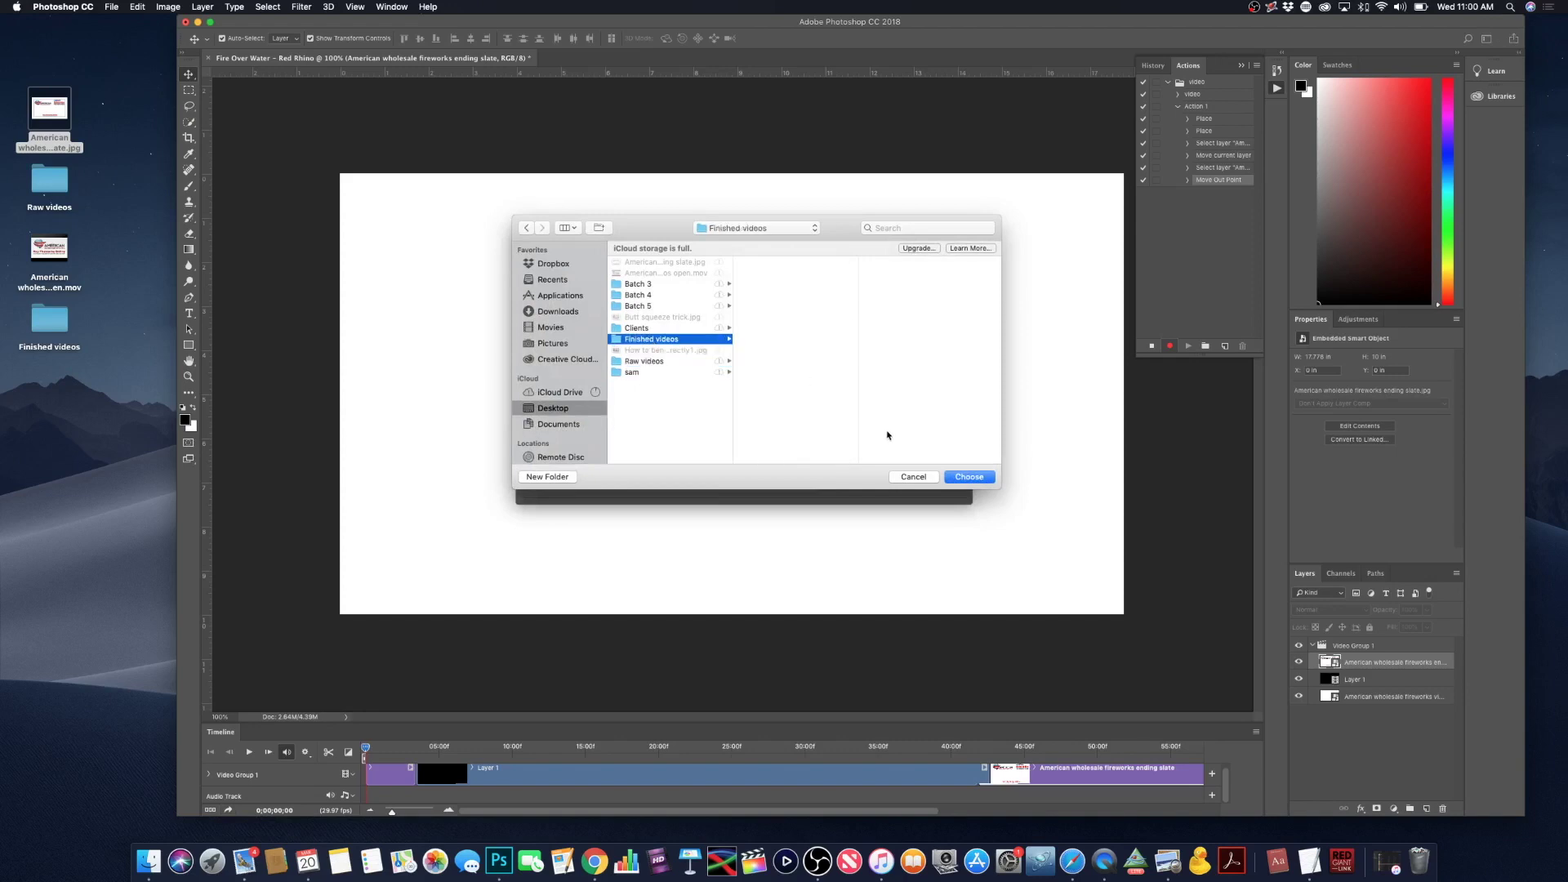
pyautogui.click(979, 478)
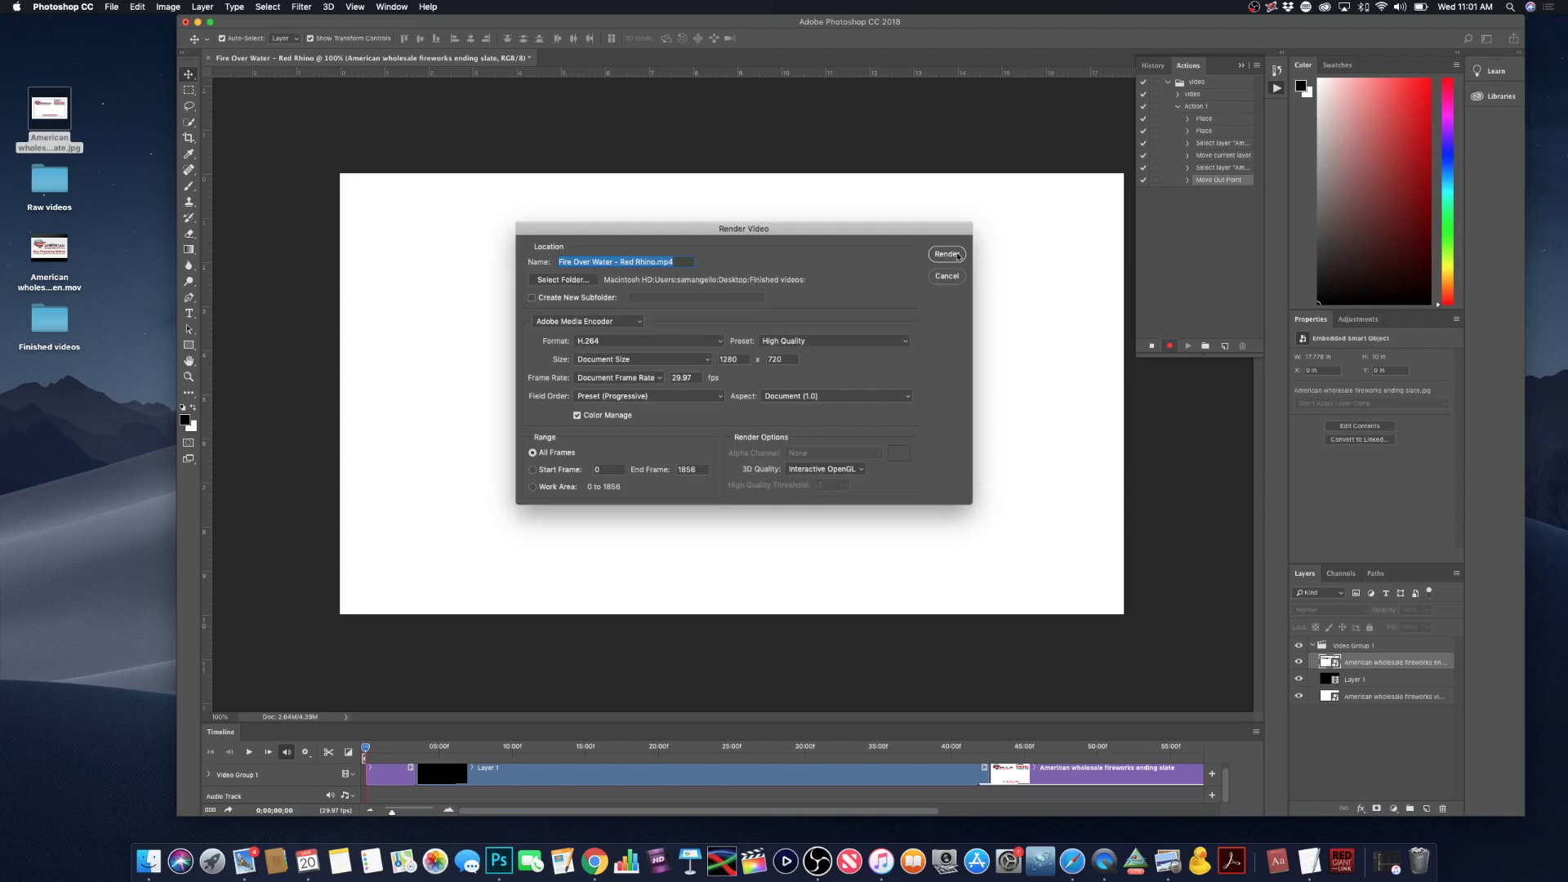
pyautogui.click(946, 255)
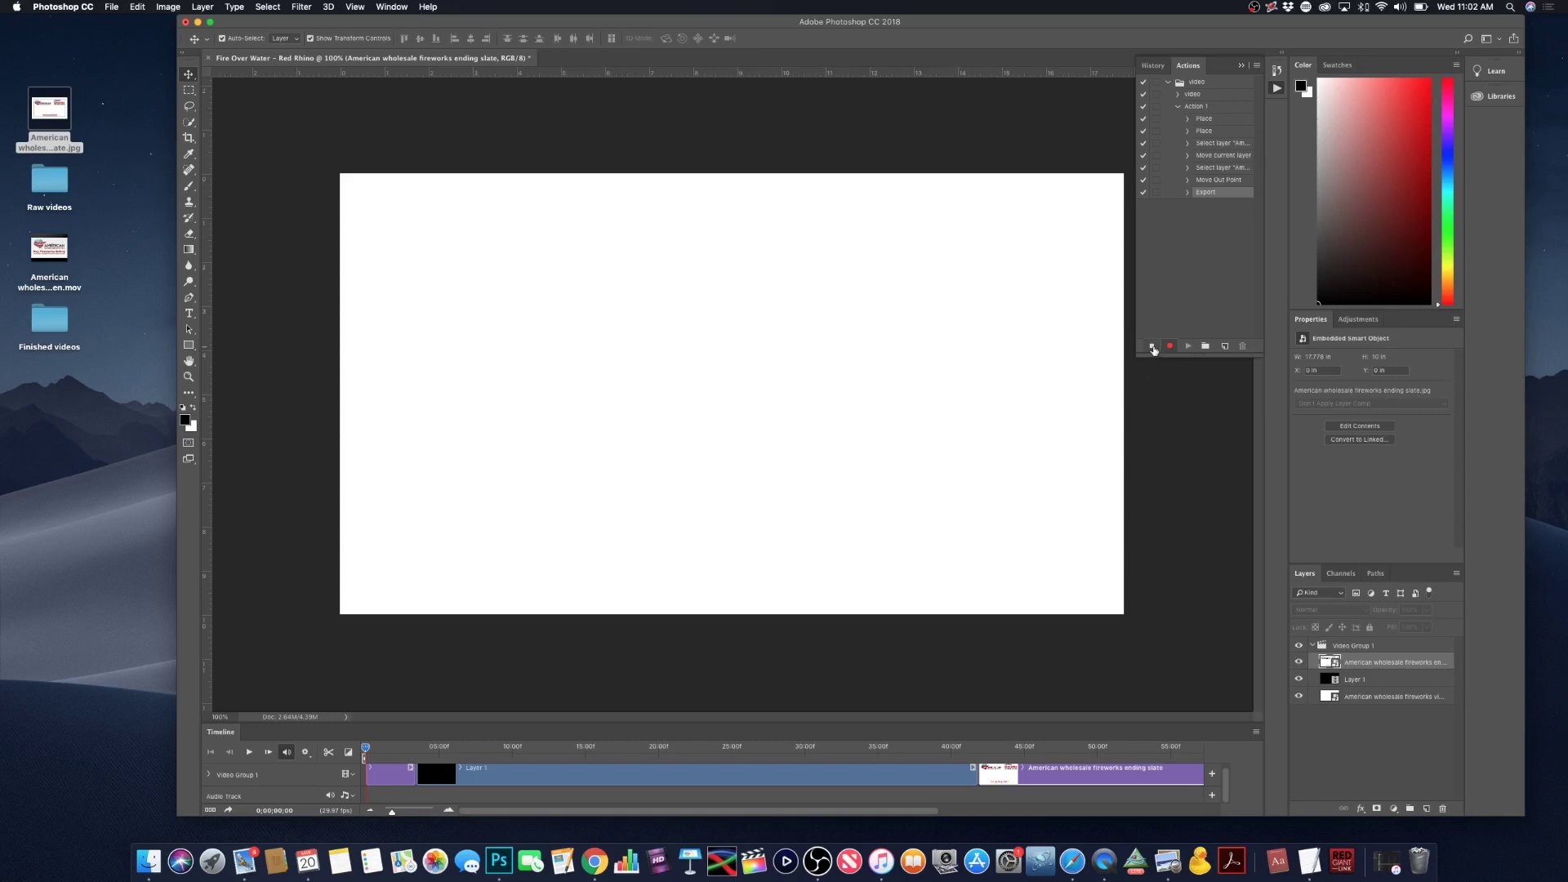
# Stop recording Action 1 and batch-run it with Raw videos as the source folder.
pyautogui.click(1152, 348)
pyautogui.click(114, 6)
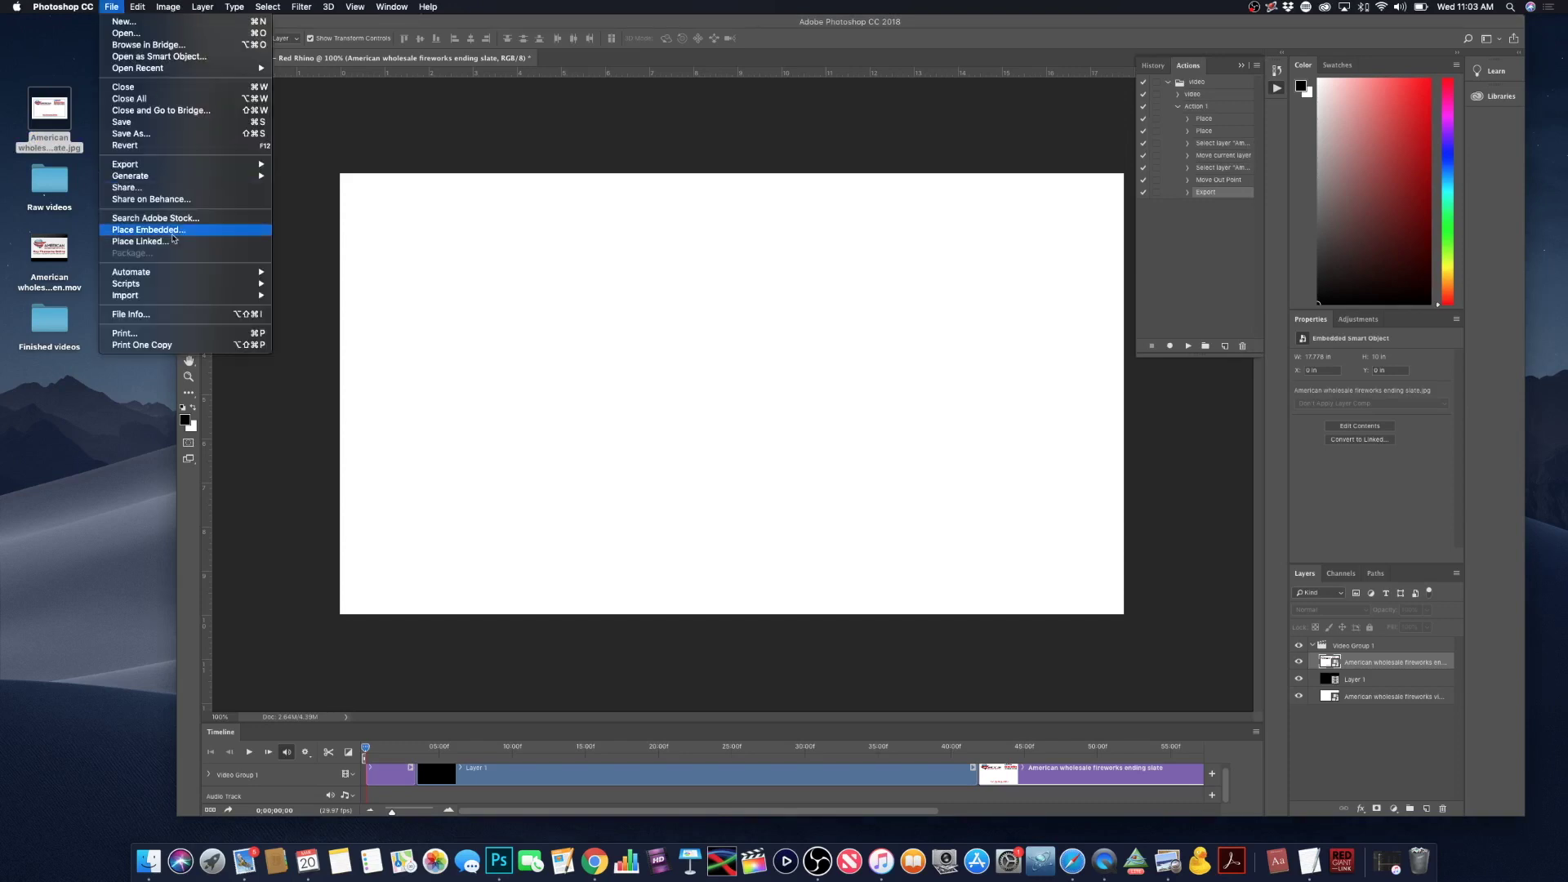
pyautogui.moveTo(180, 272)
pyautogui.click(311, 274)
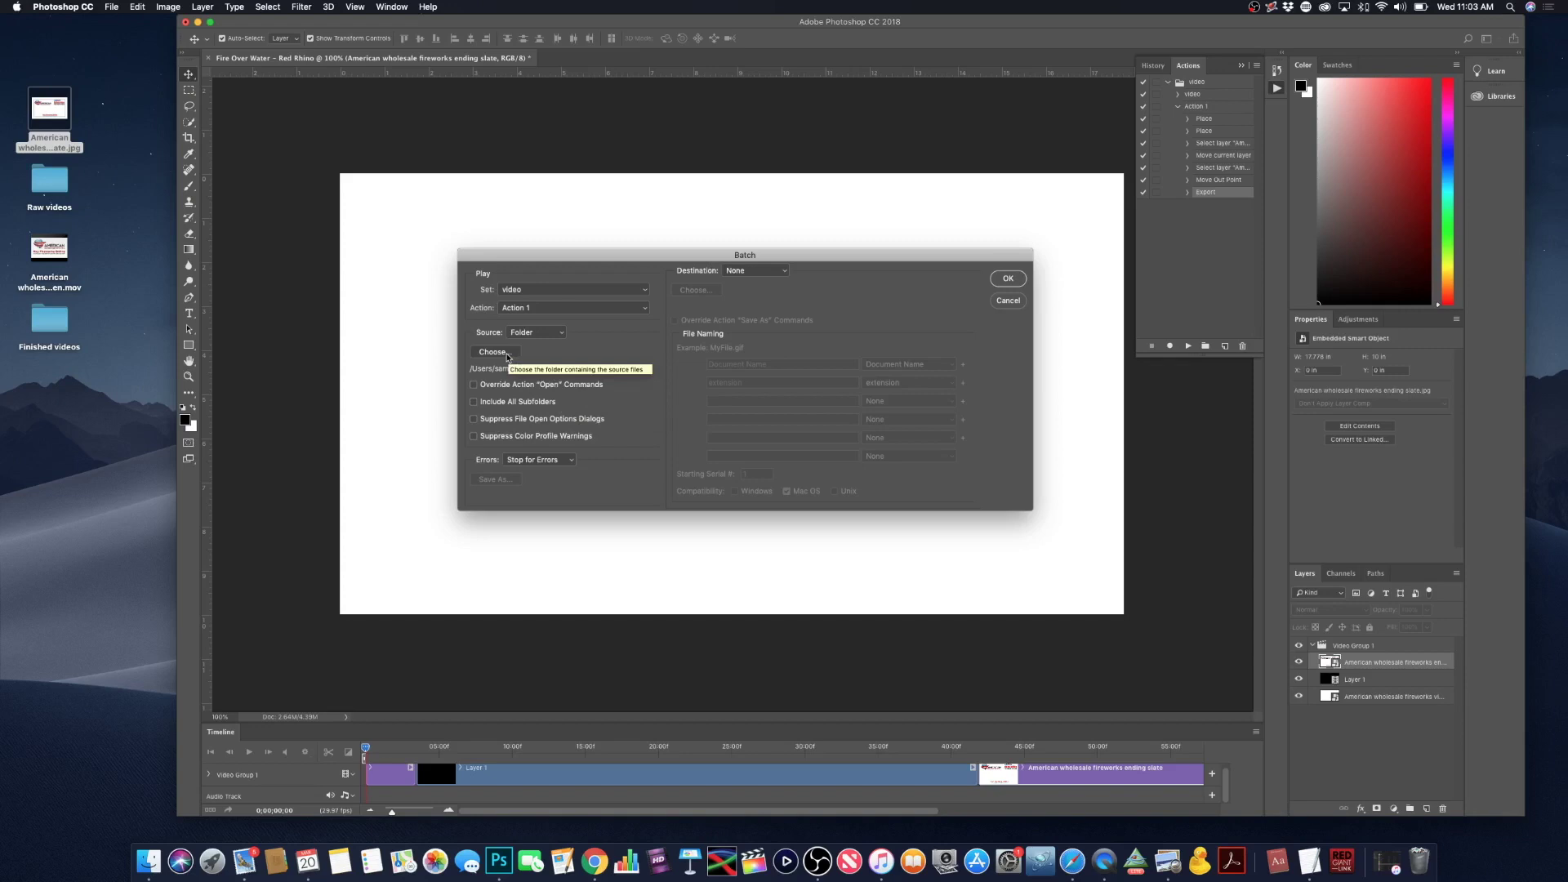
pyautogui.click(492, 352)
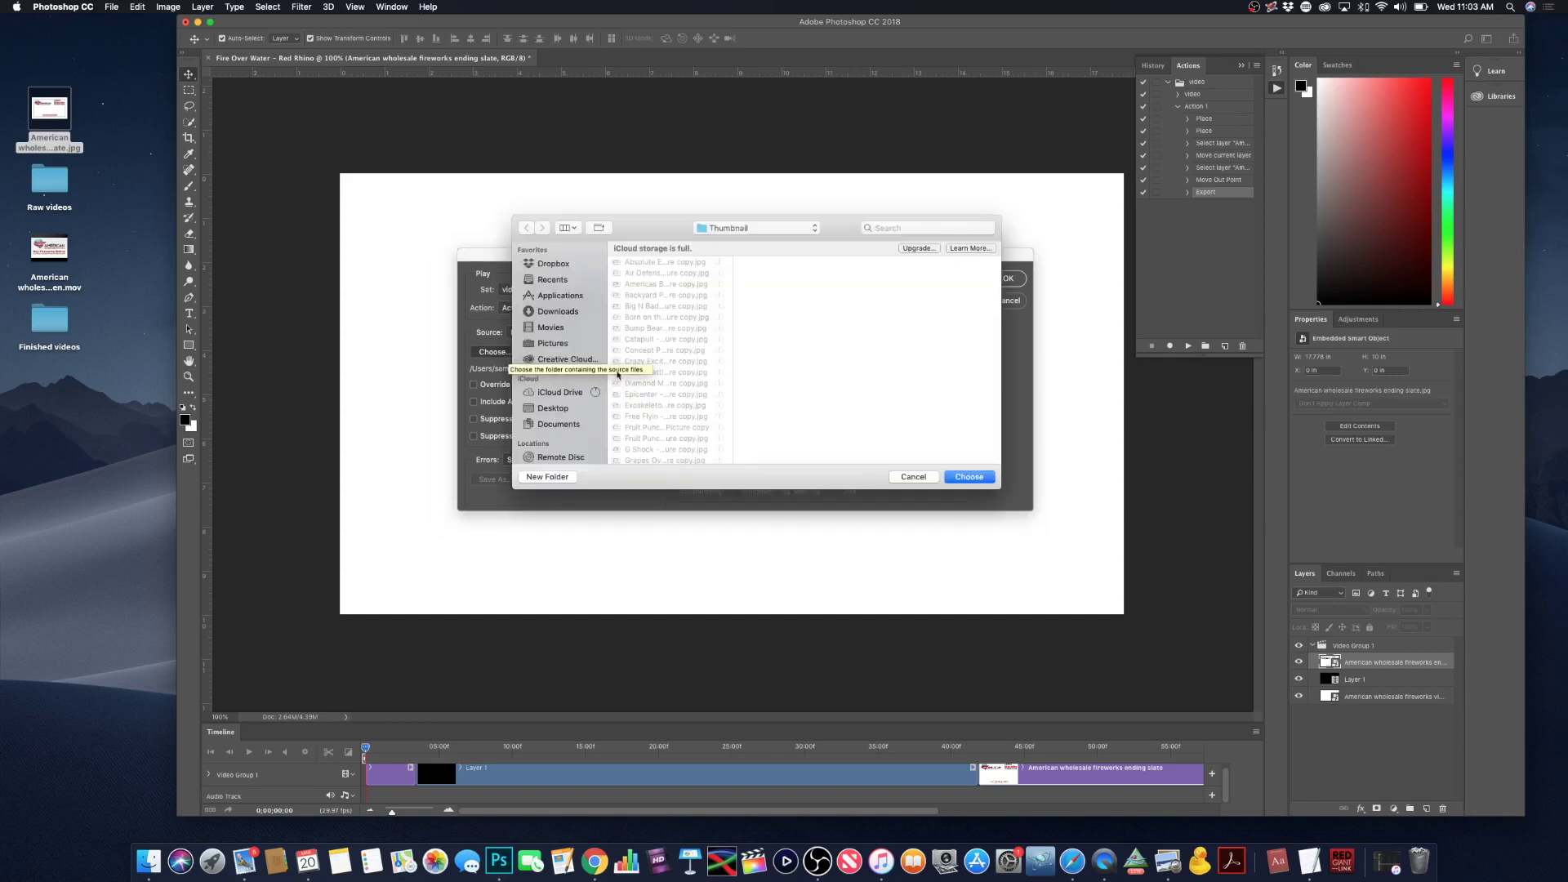
pyautogui.click(556, 408)
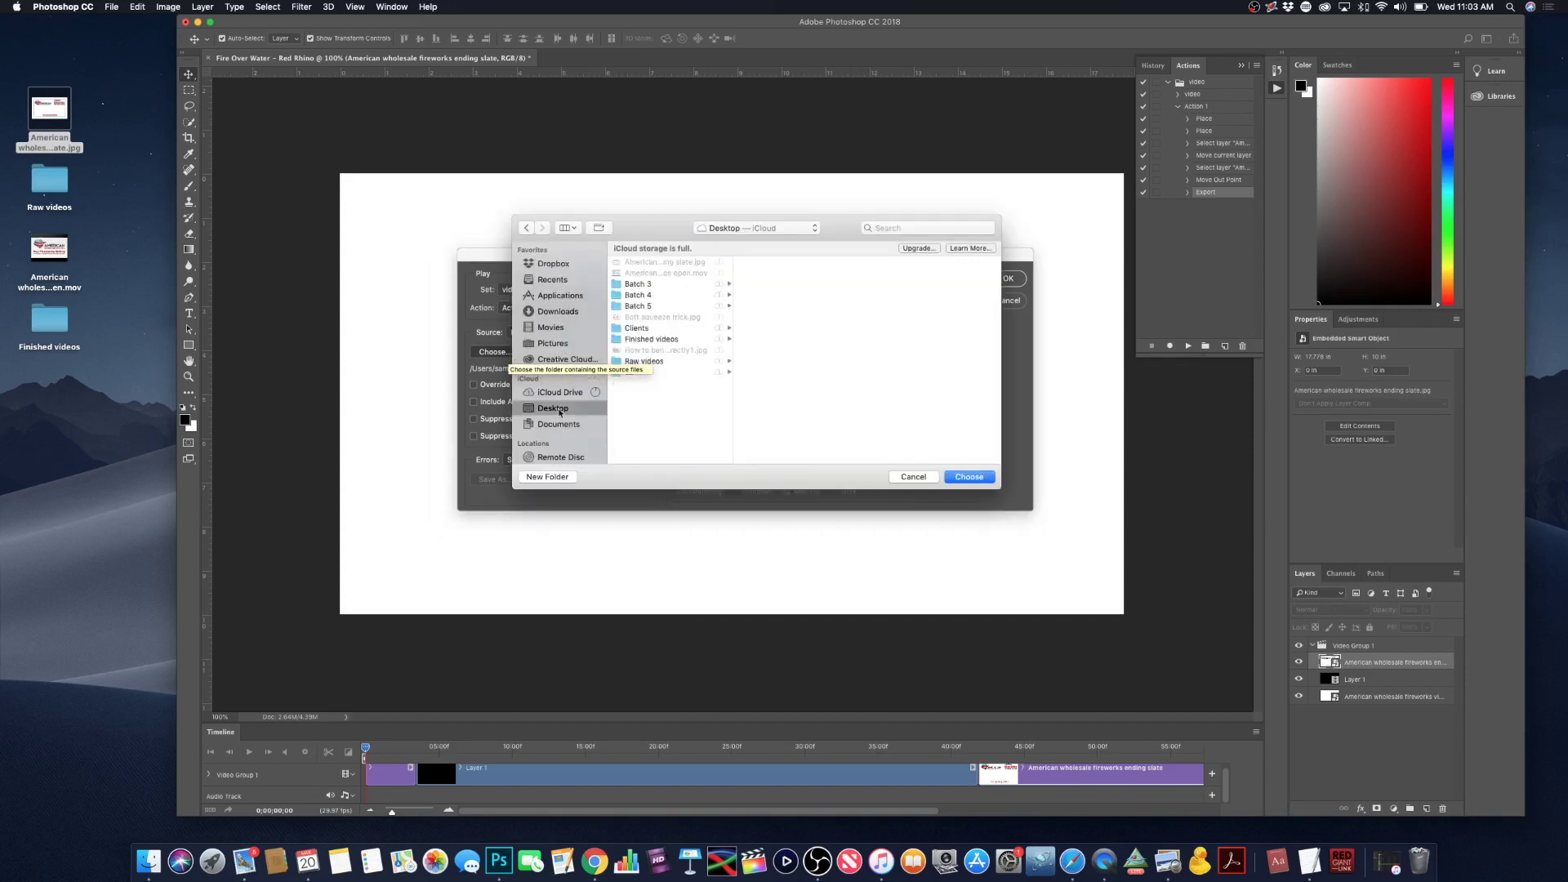
pyautogui.click(678, 364)
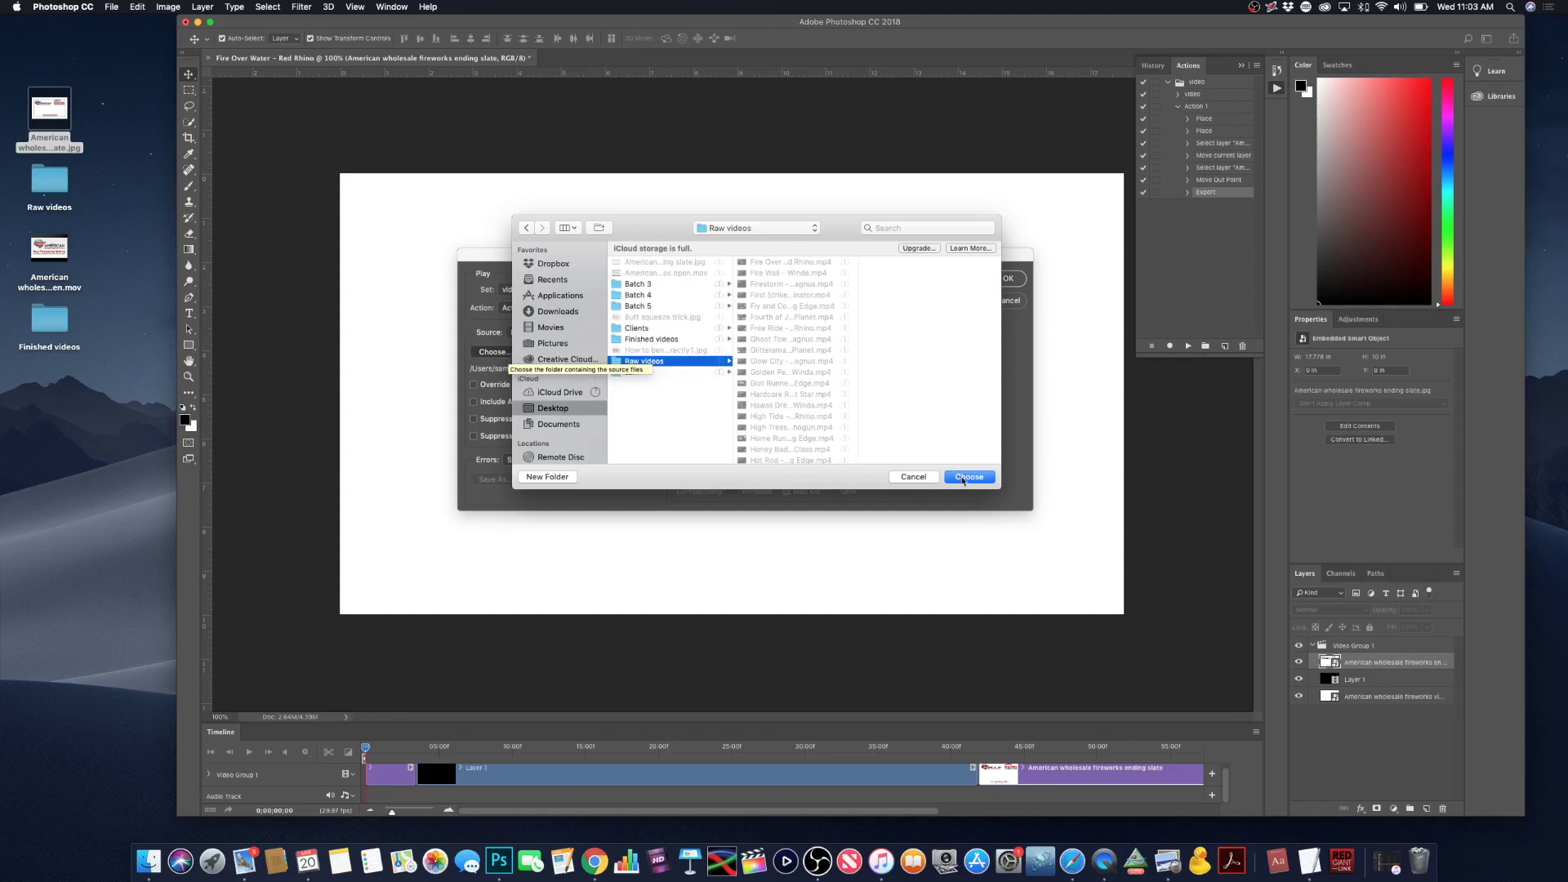
pyautogui.click(970, 478)
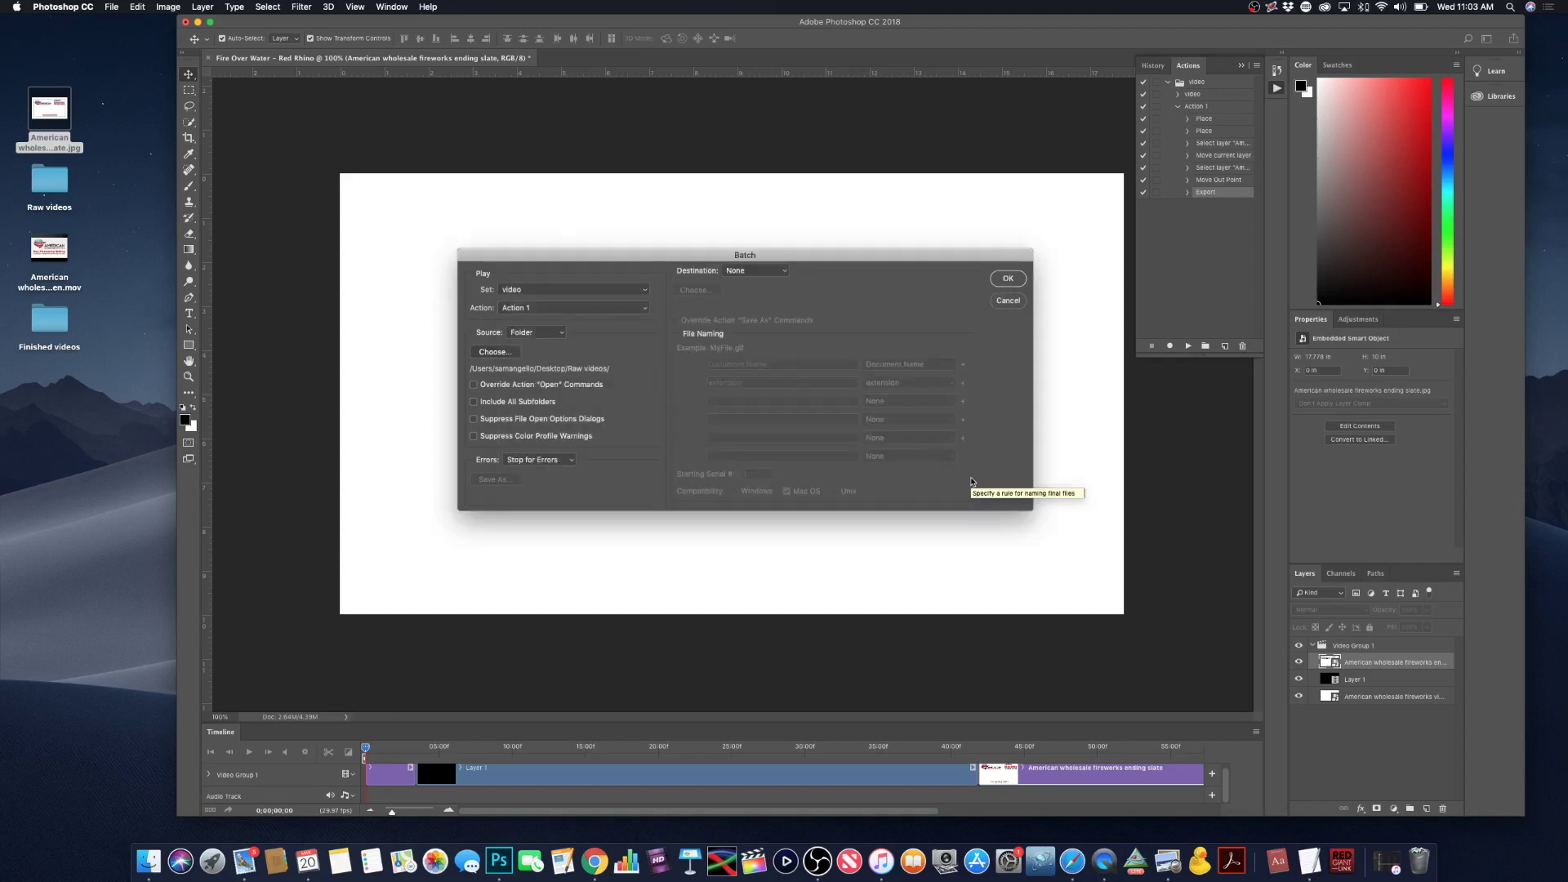
pyautogui.click(1009, 279)
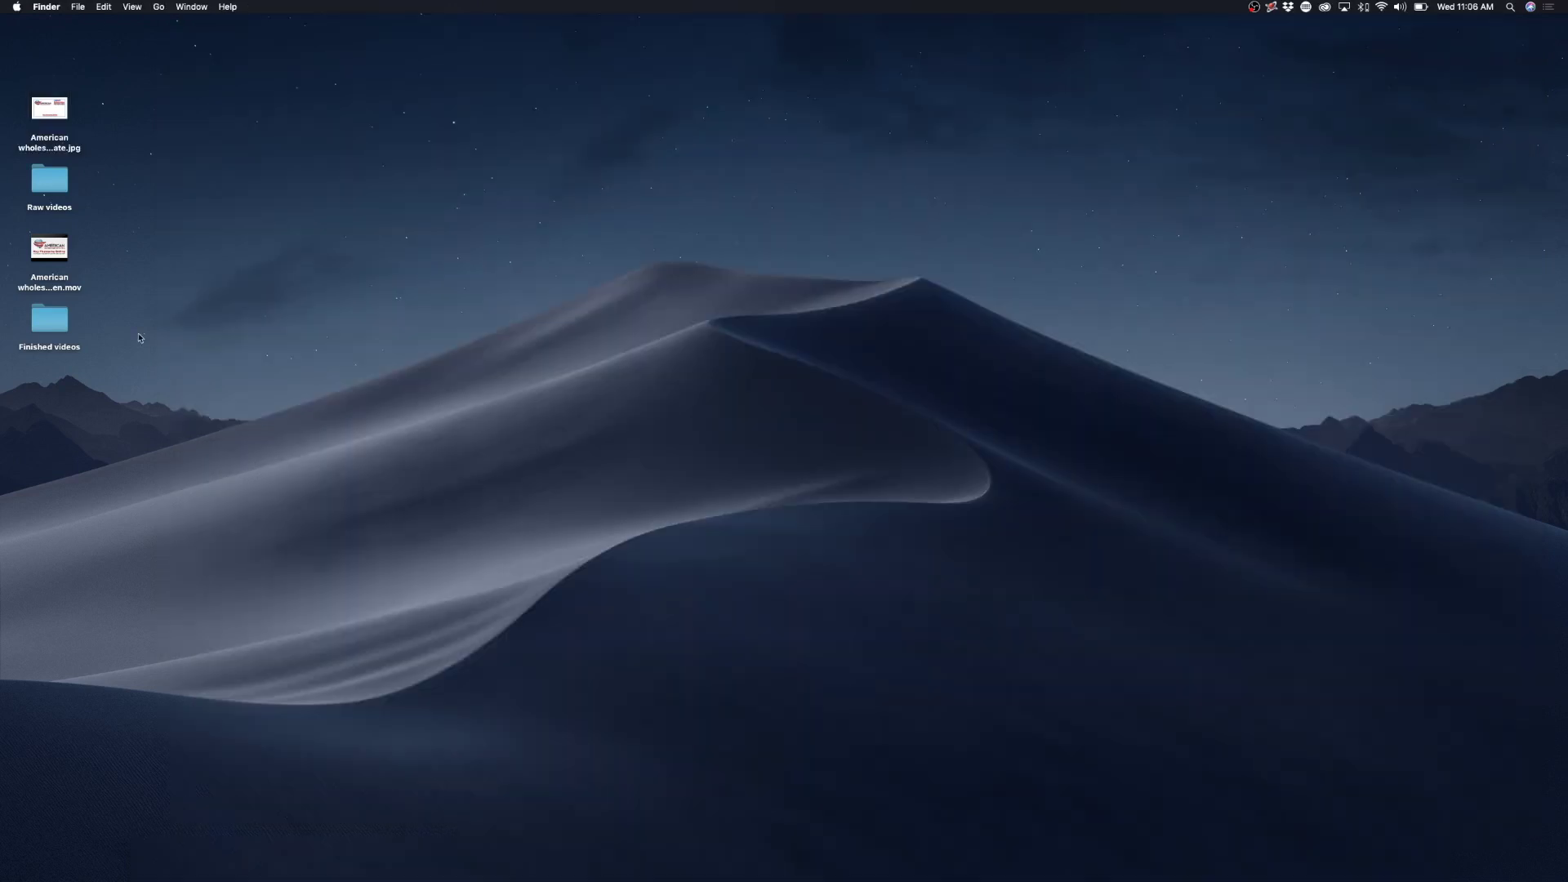
# Play the rendered 'Fire Over Water - Red Rhino.mp4' from the Finished videos folder.
pyautogui.click(60, 323)
pyautogui.doubleClick(61, 323)
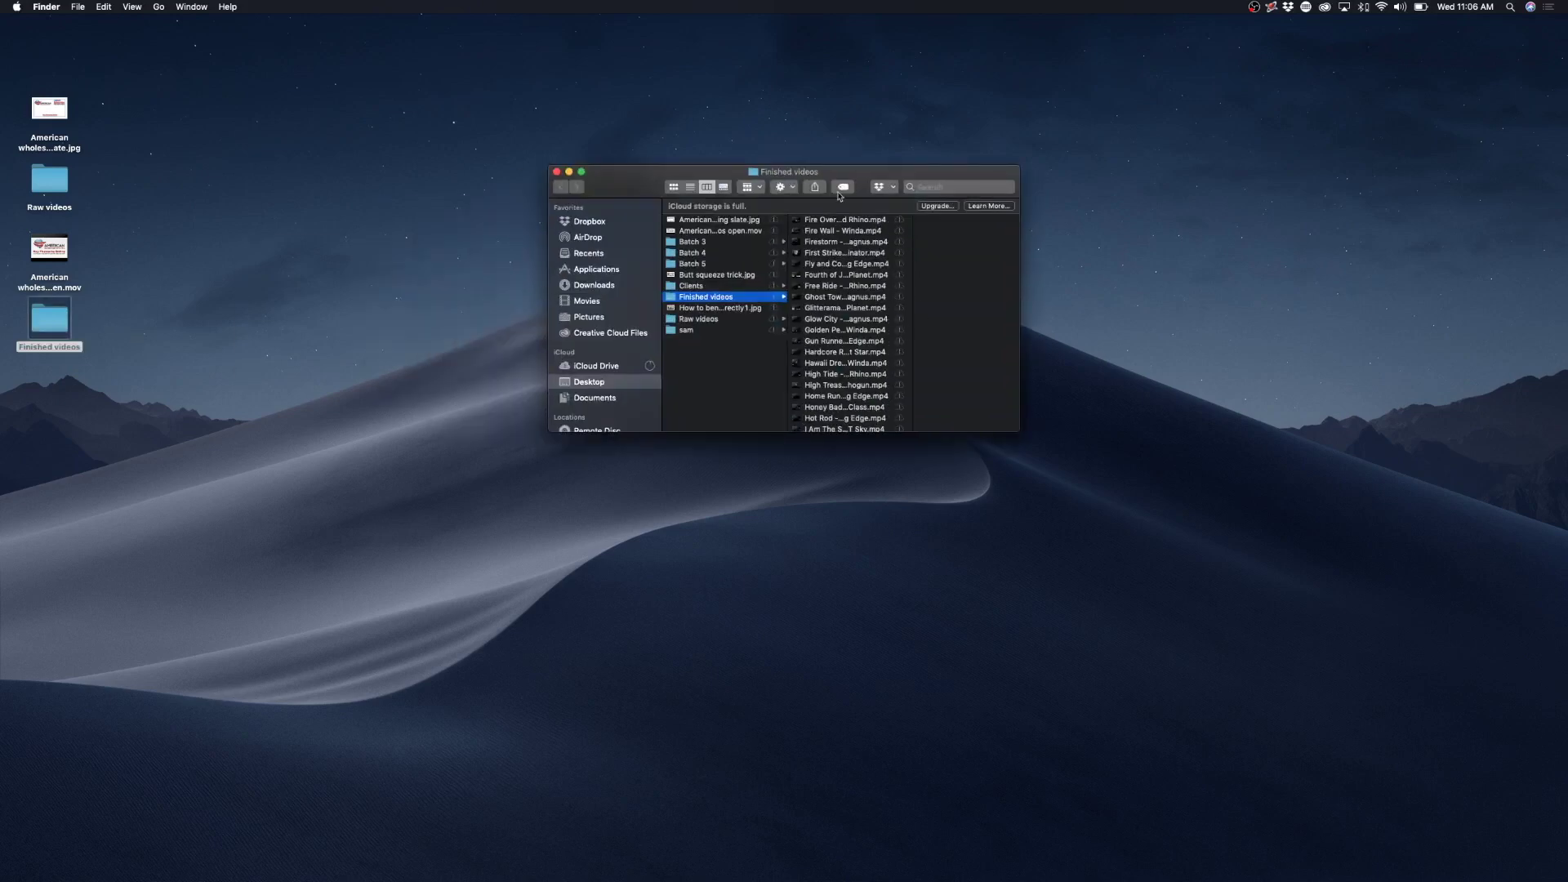
pyautogui.doubleClick(827, 220)
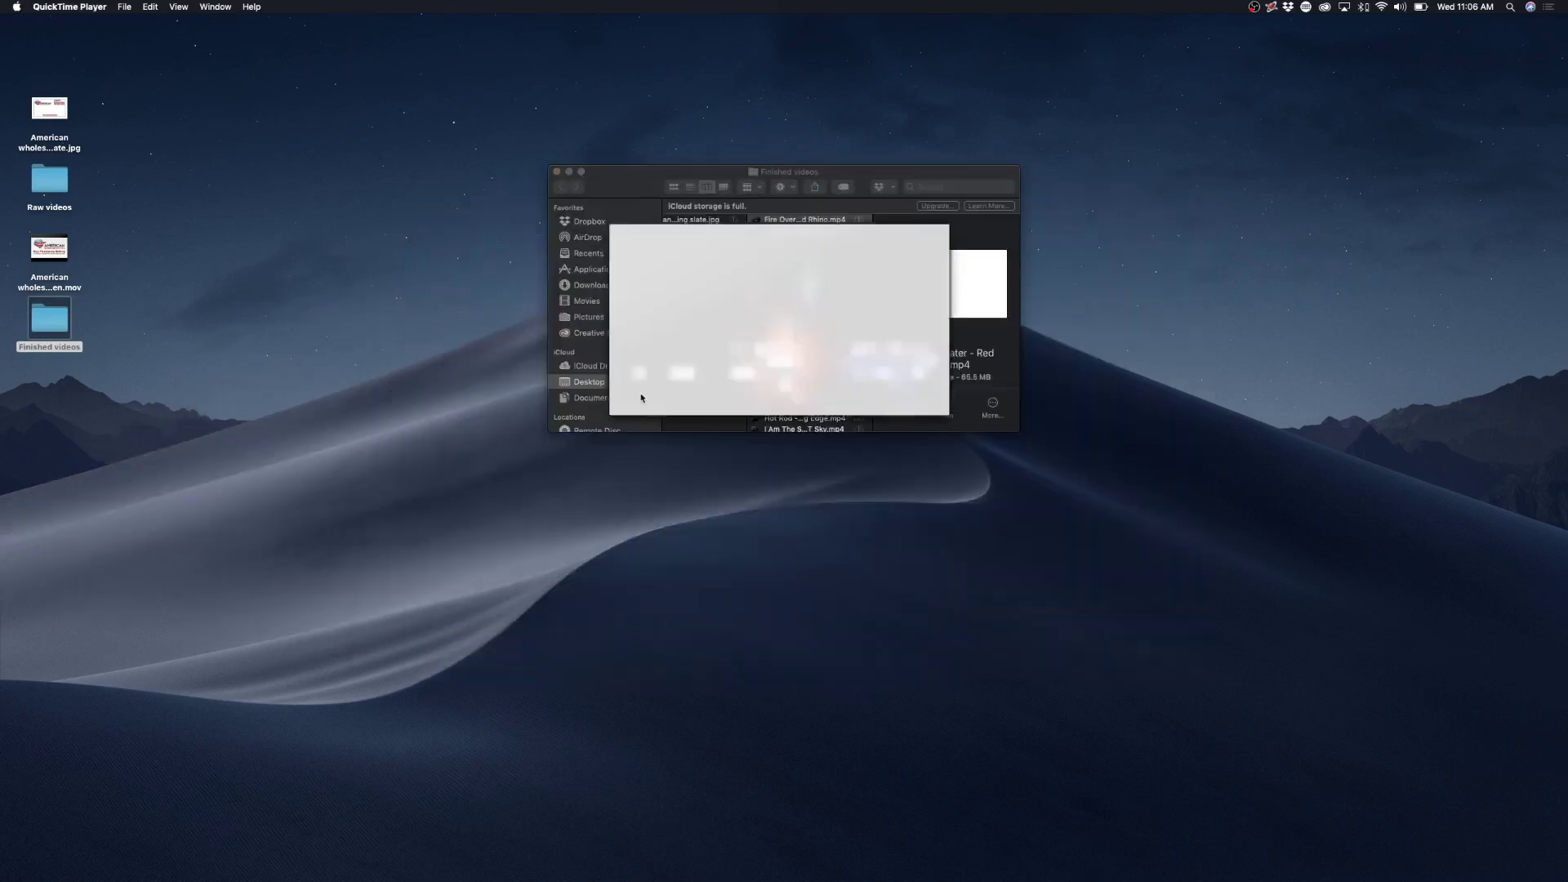